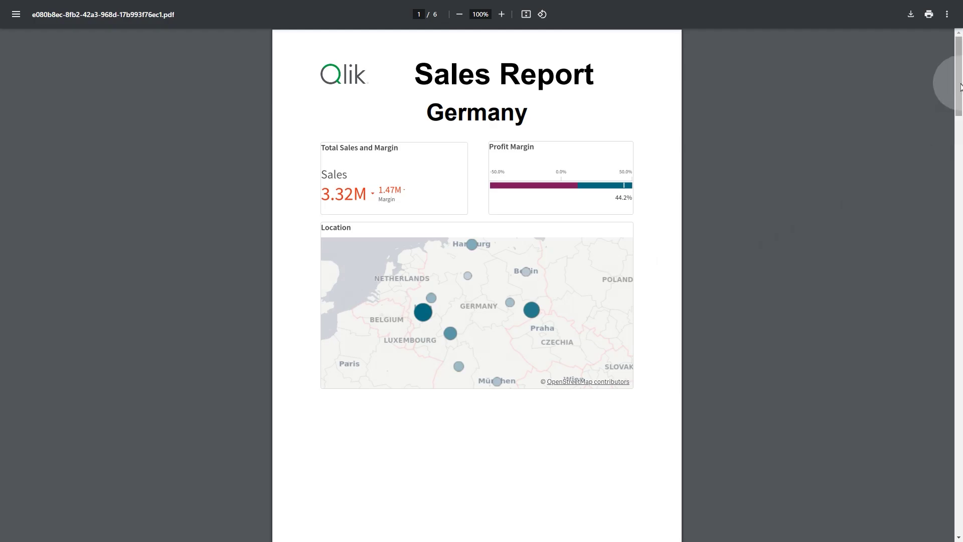
Scroll the generated Sales Report PDF from the Germany page down to the Spain page
left_click_drag(960, 86, 959, 336)
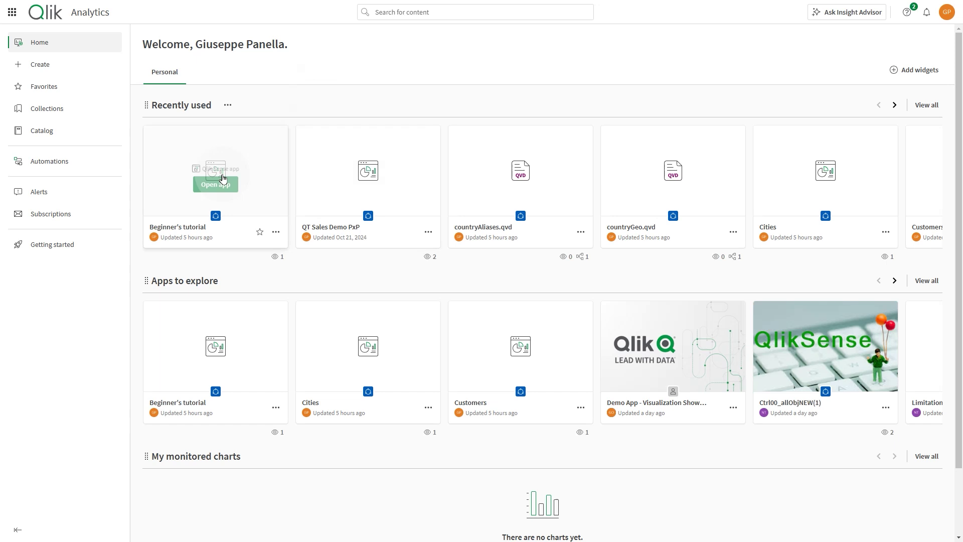
Under Reporting > Templates in Beginner's tutorial, create the PixelPerfect template 'Sales Report with levels'
left_click(211, 176)
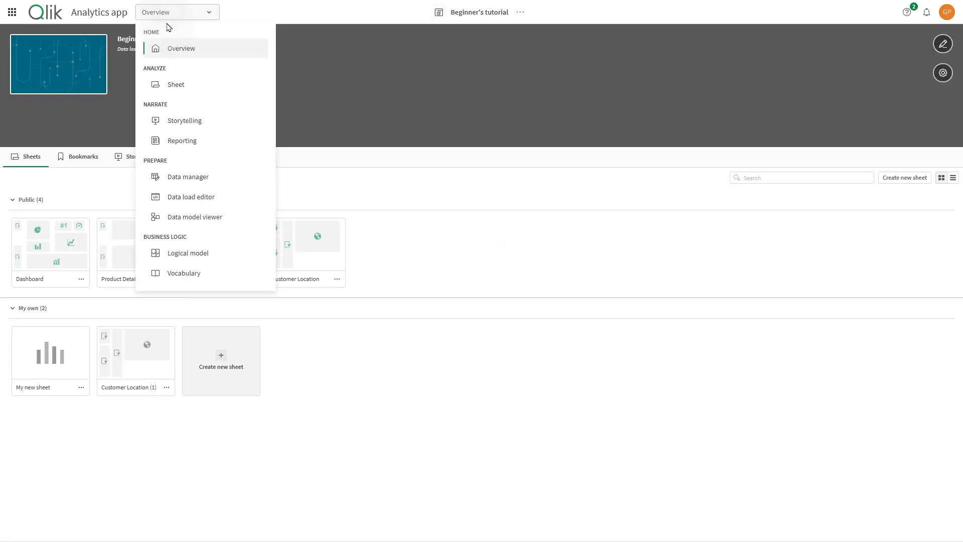
left_click(181, 124)
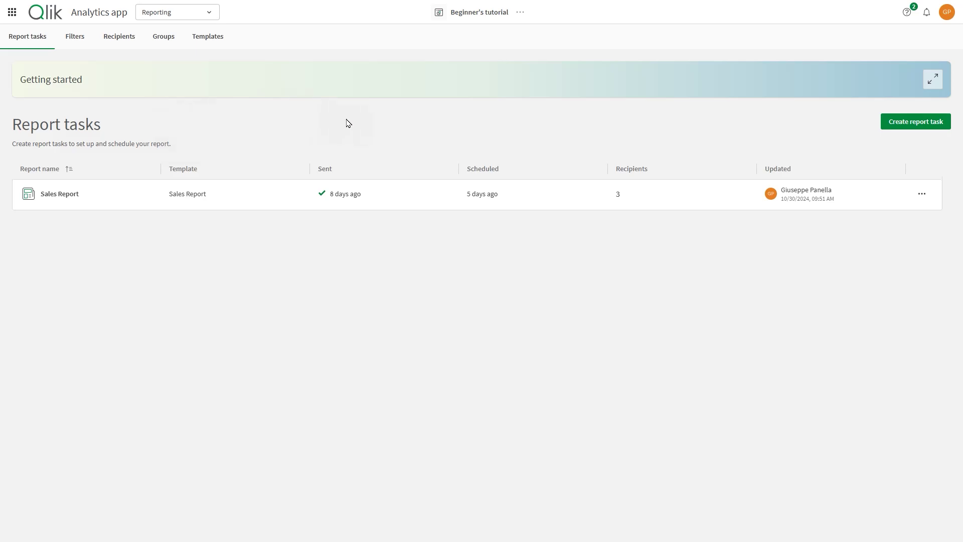
left_click(213, 40)
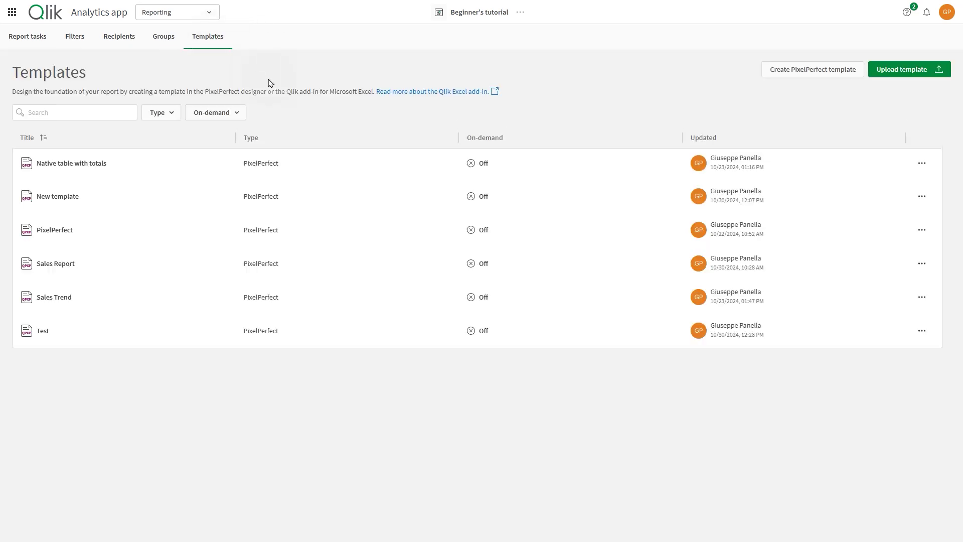
left_click(787, 70)
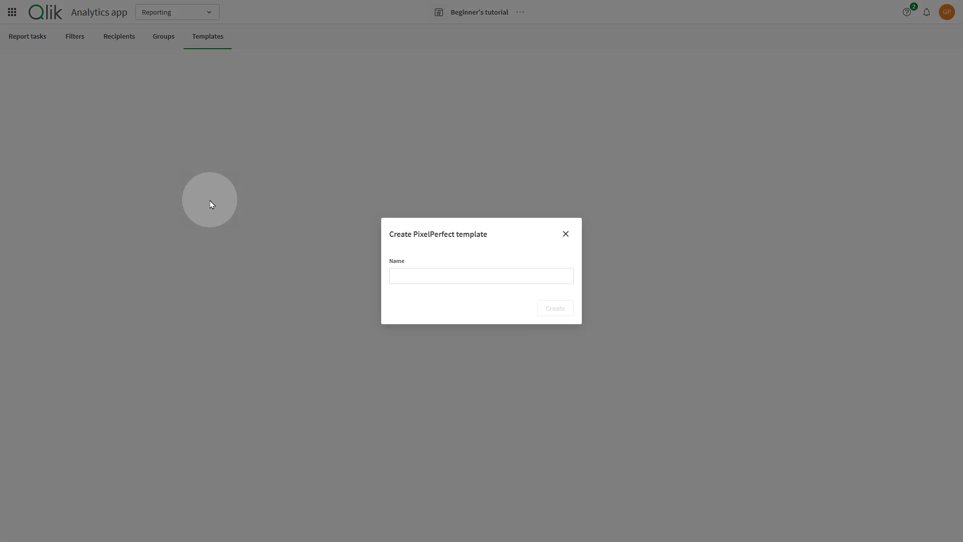
left_click(451, 275)
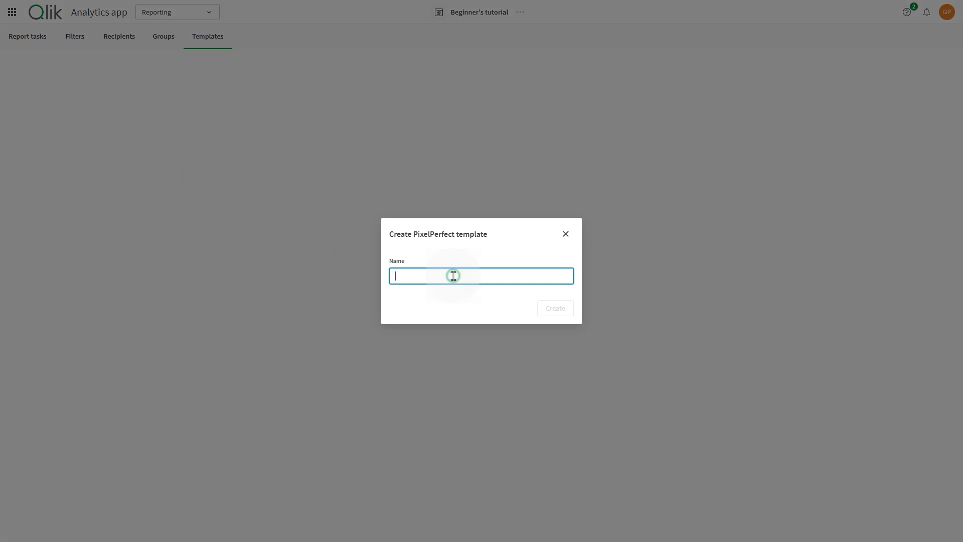
type("Sales Report with levels")
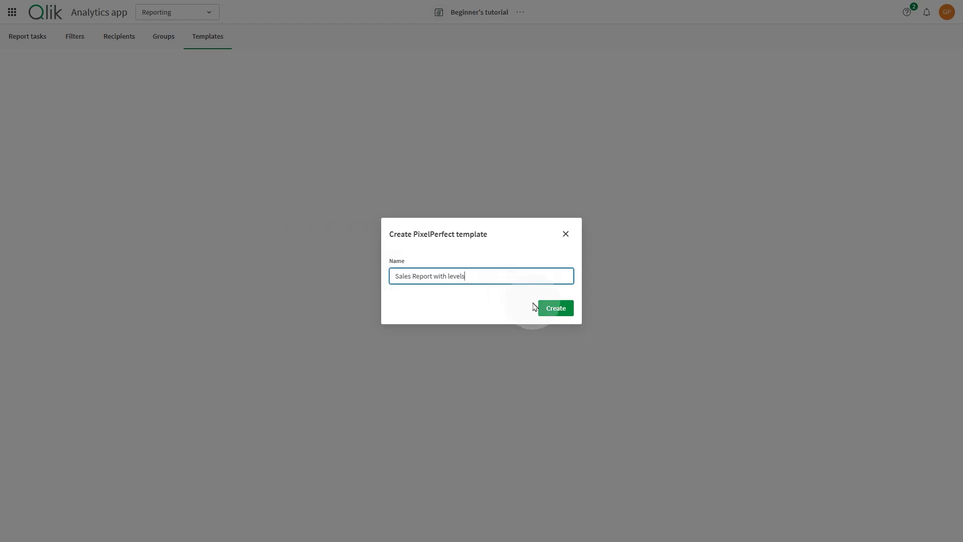
left_click(555, 307)
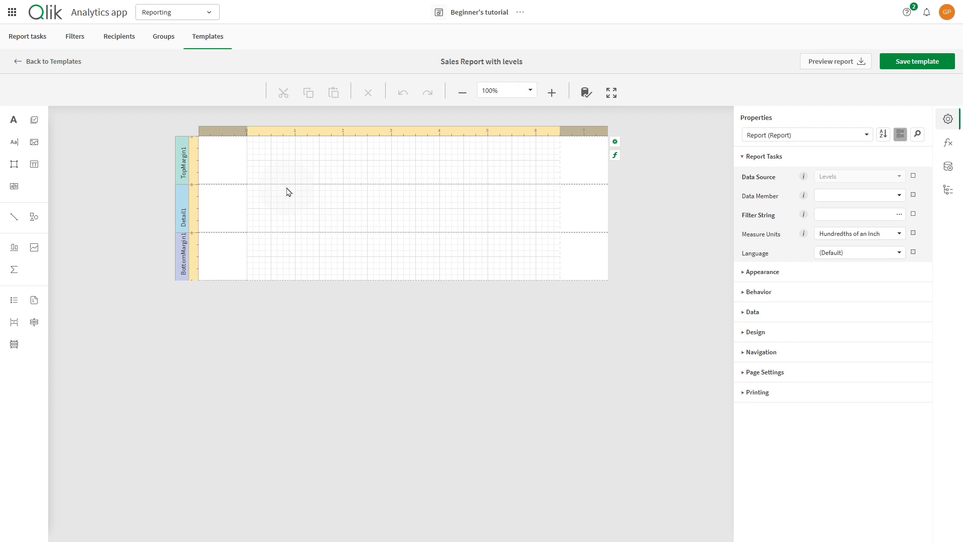
Shrink the TopMargin band and insert a ReportHeader band above Detail1
left_click(266, 184)
left_click_drag(266, 185, 266, 160)
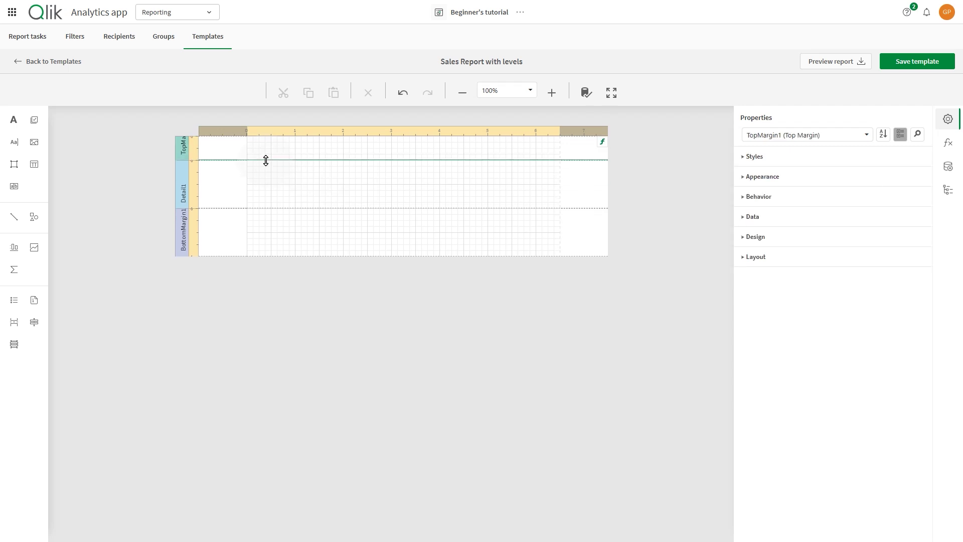
right_click(186, 180)
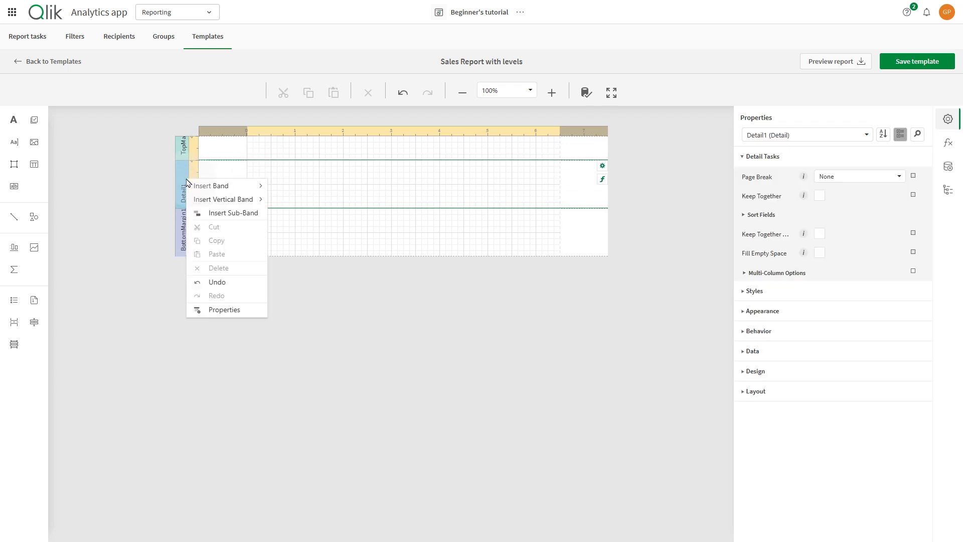
mouse_move(223, 189)
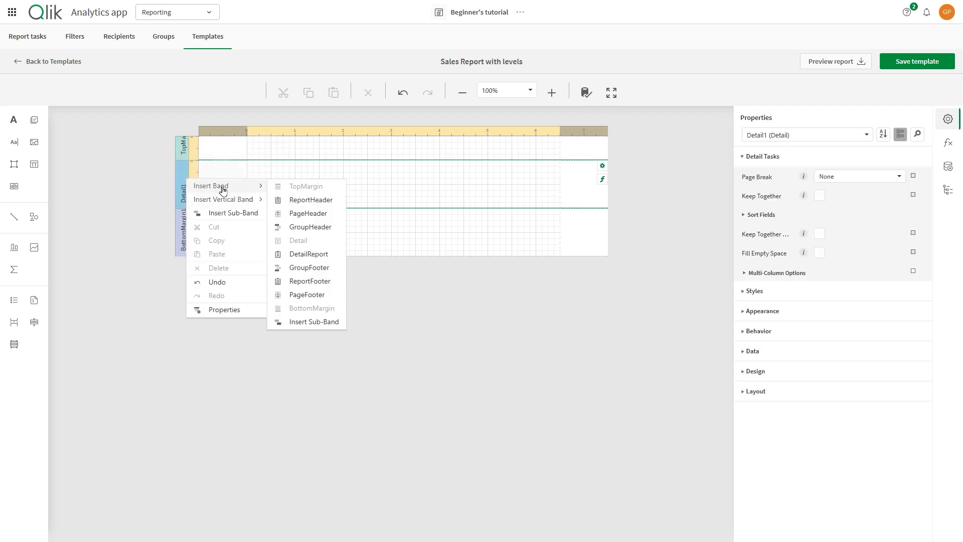
left_click(289, 200)
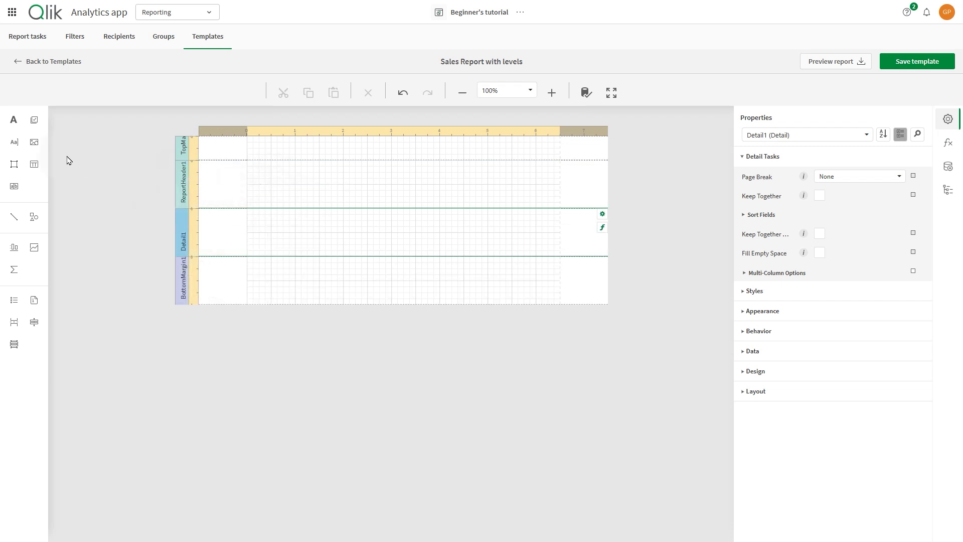
Add a picture box with the Qlik logo and a wide label beside it in the header
left_click_drag(38, 145, 247, 162)
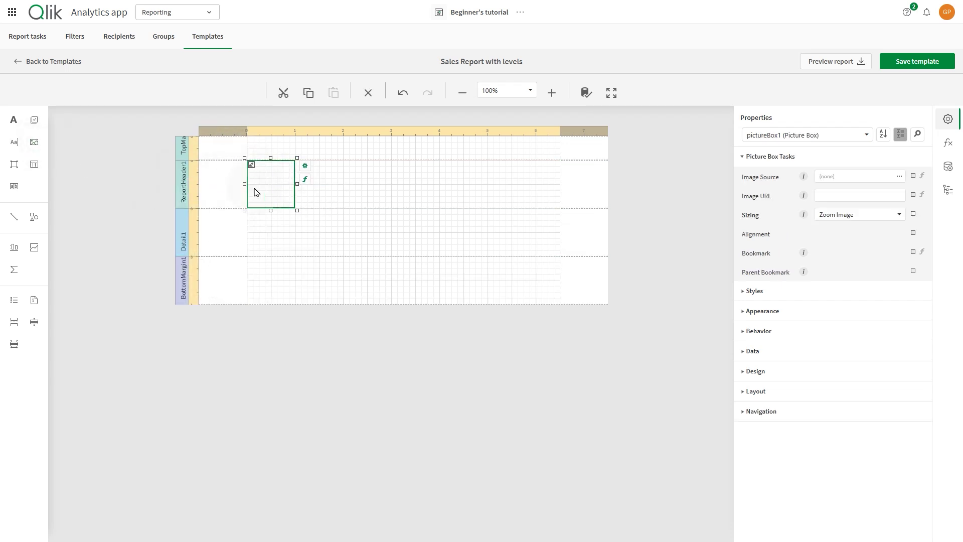
left_click(899, 176)
left_click(569, 450)
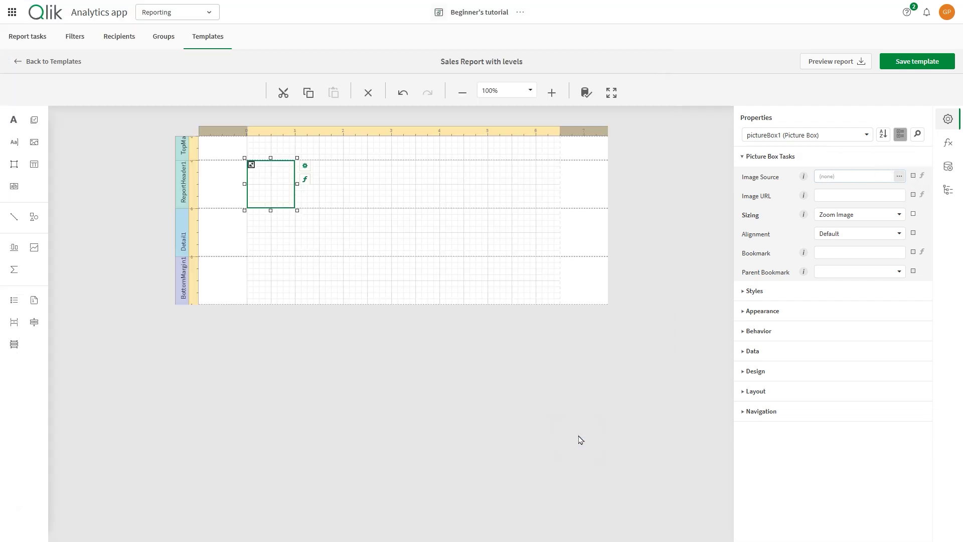
left_click_drag(14, 120, 547, 210)
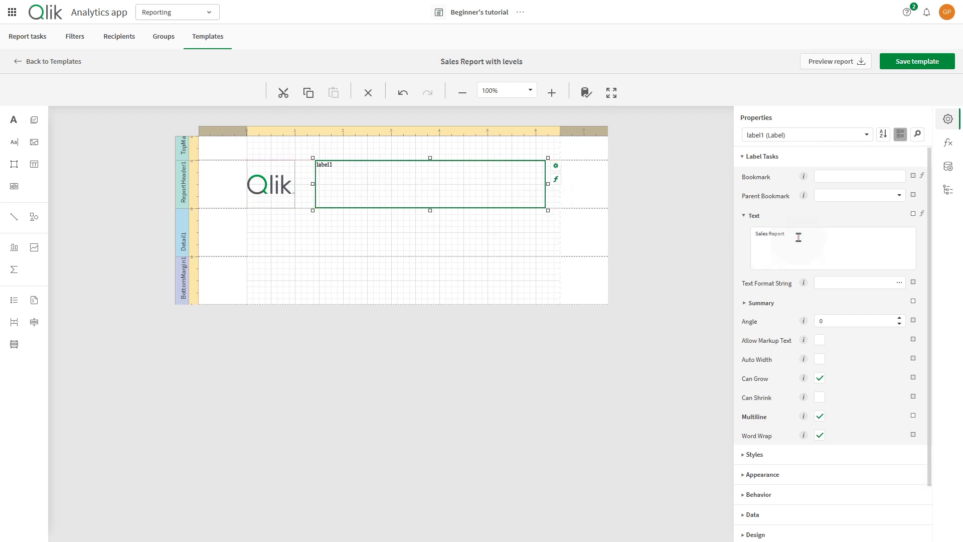
Format the title label as Arial, size 44, bold, with middle vertical and centre horizontal alignment
left_click(773, 474)
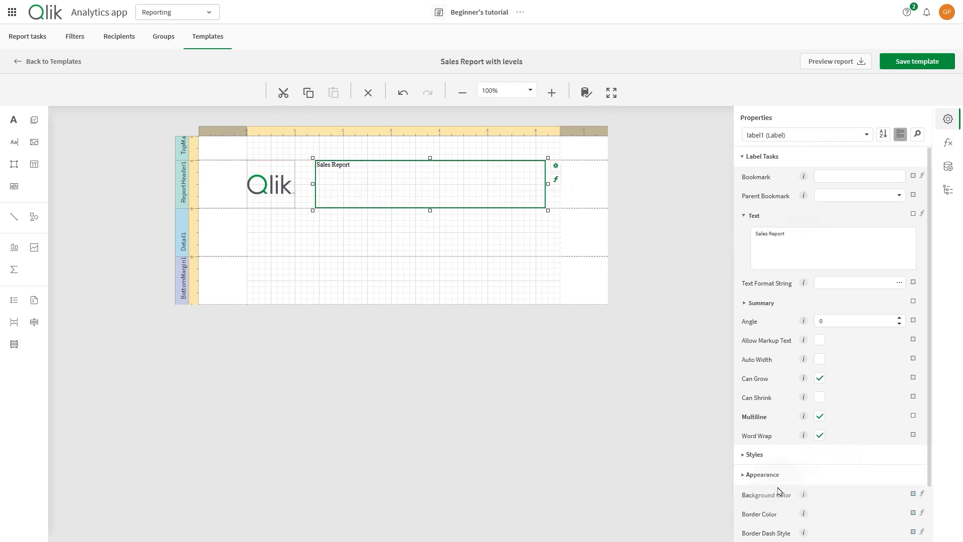
scroll(778, 489, "down", 5)
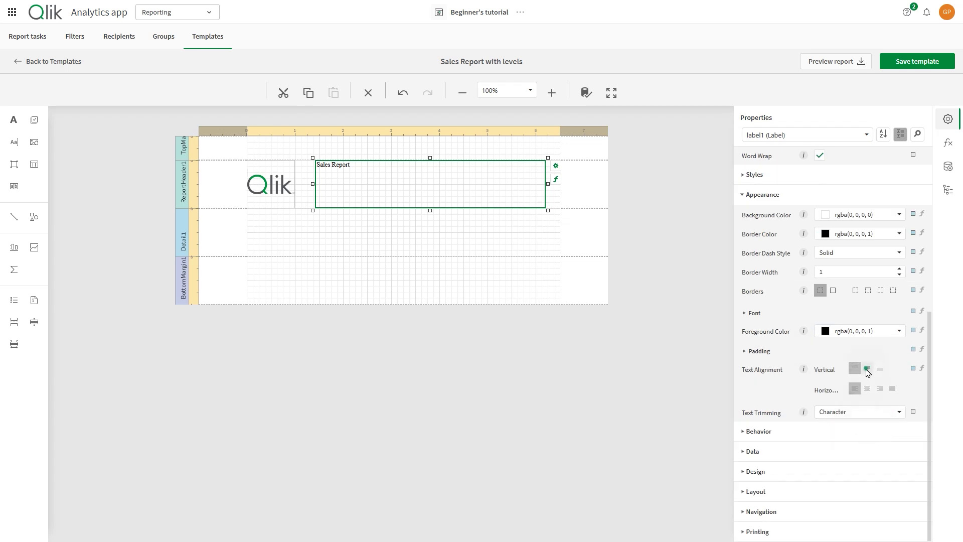
left_click(868, 368)
left_click(752, 313)
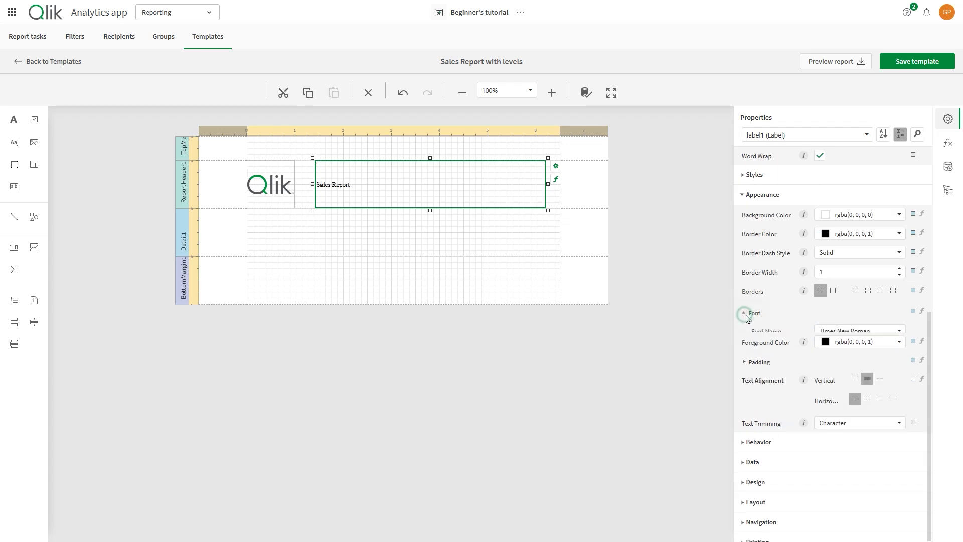
left_click(901, 330)
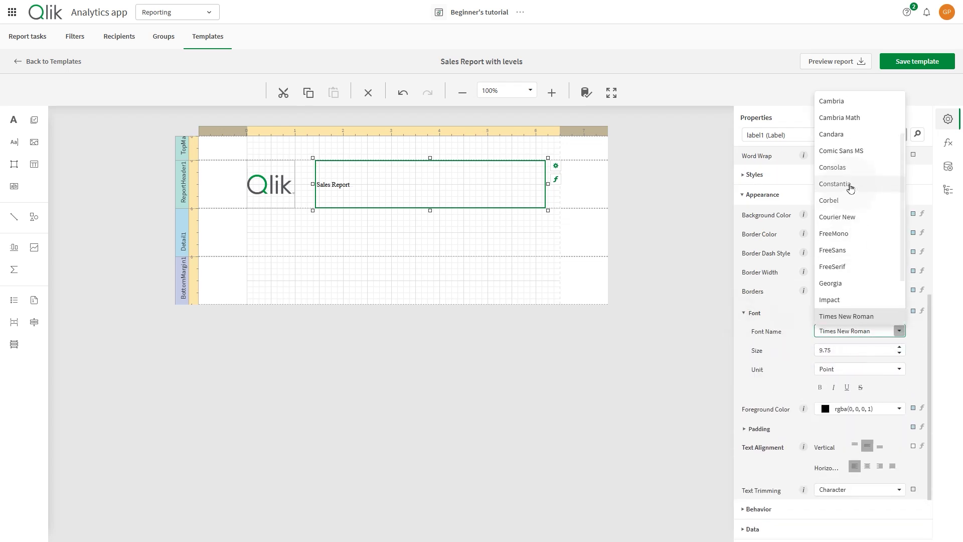
scroll(844, 150, "up", 3)
left_click(844, 116)
left_click(845, 350)
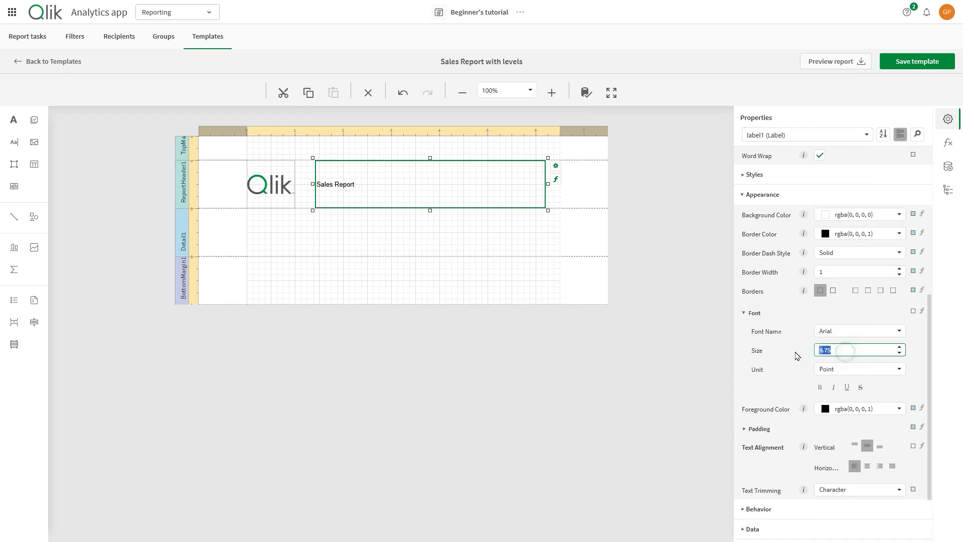
type("44")
key("Tab")
left_click(820, 387)
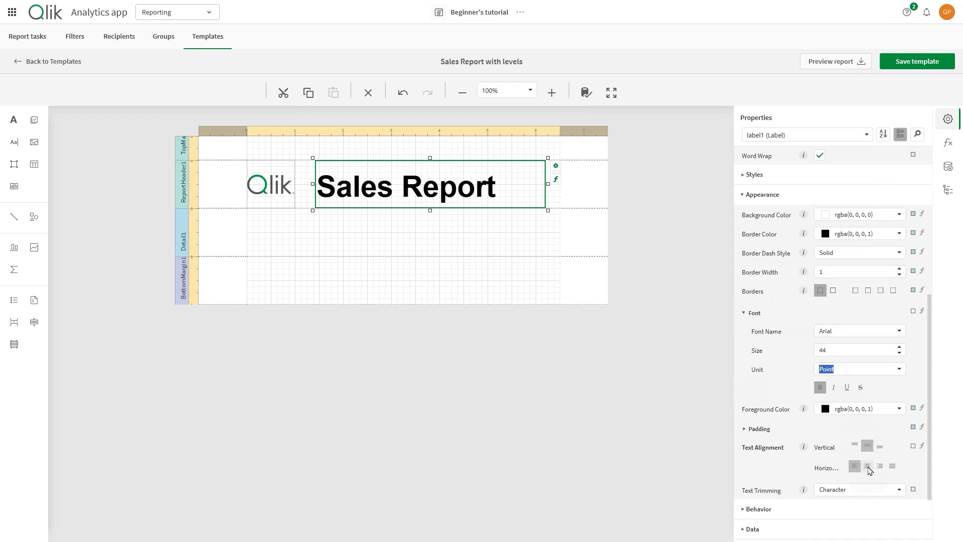
left_click(867, 466)
Shorten the Sales Report title box slightly from the bottom edge
left_click(667, 430)
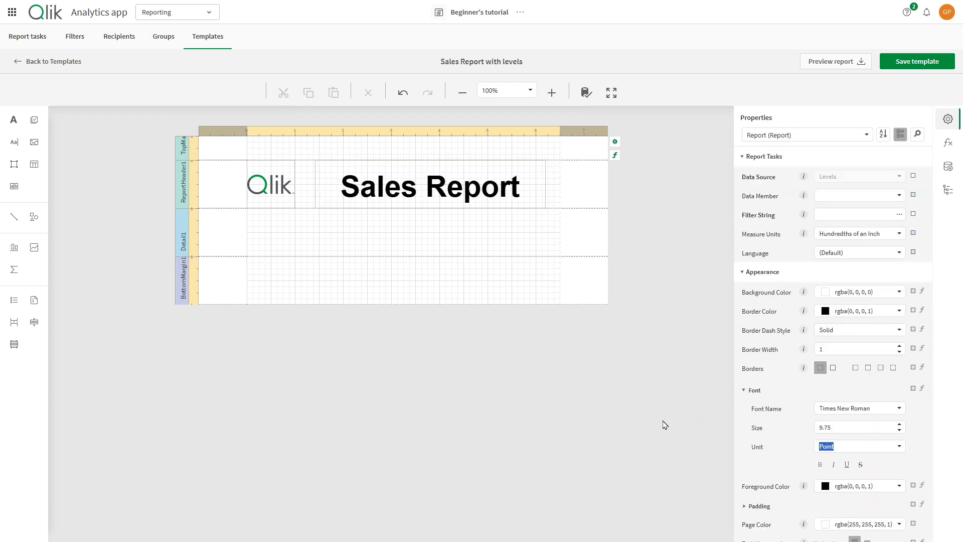
left_click(454, 189)
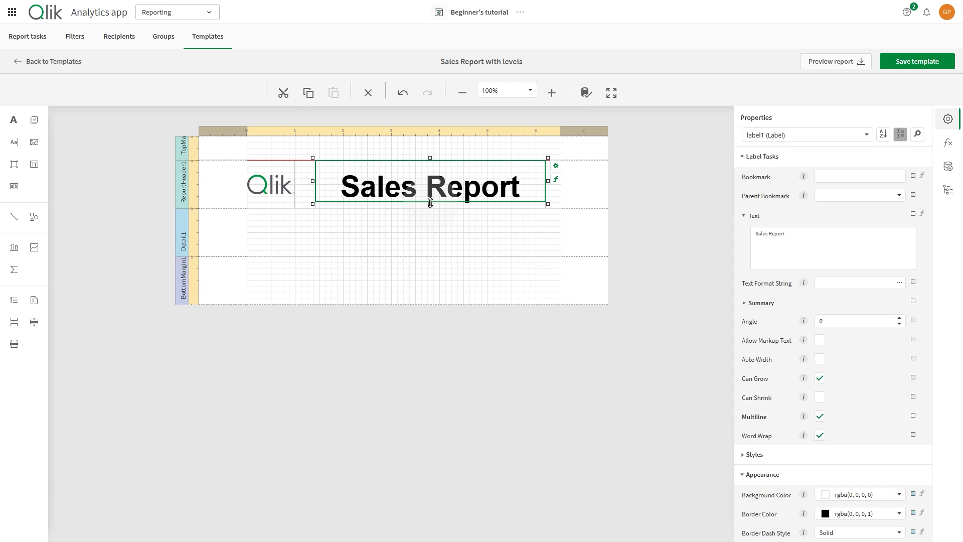
left_click_drag(430, 203, 430, 195)
left_click(278, 209)
Reduce the Qlik logo's height and shorten the ReportHeader band to match
left_click(271, 206)
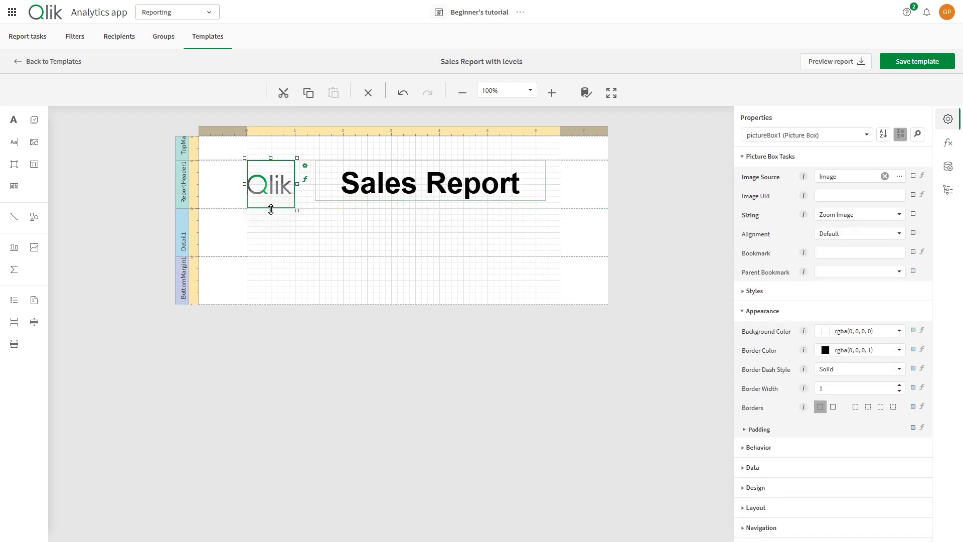
left_click_drag(271, 209, 271, 200)
left_click(374, 207)
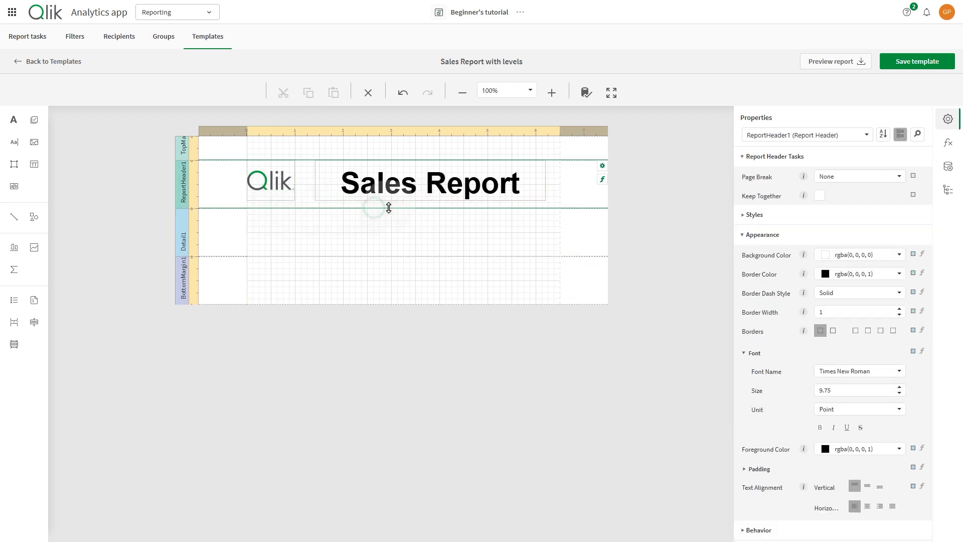
left_click_drag(389, 208, 389, 201)
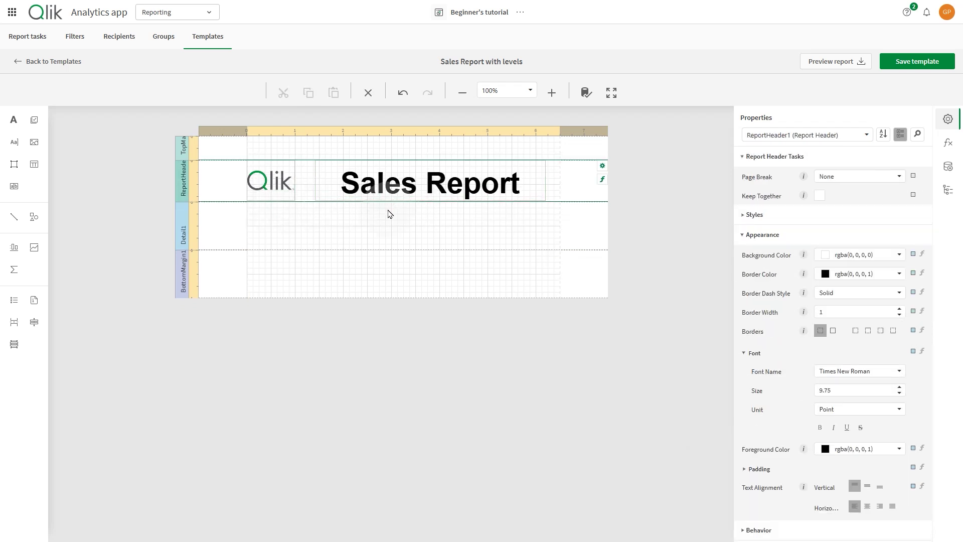
Insert a DetailReport band below the Detail band
left_click(186, 228)
right_click(186, 228)
mouse_move(198, 230)
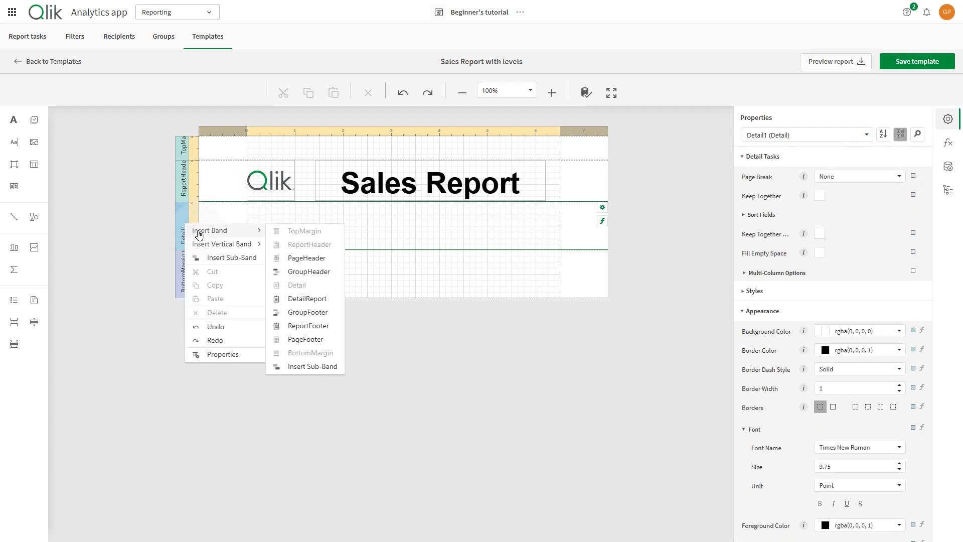
left_click(307, 298)
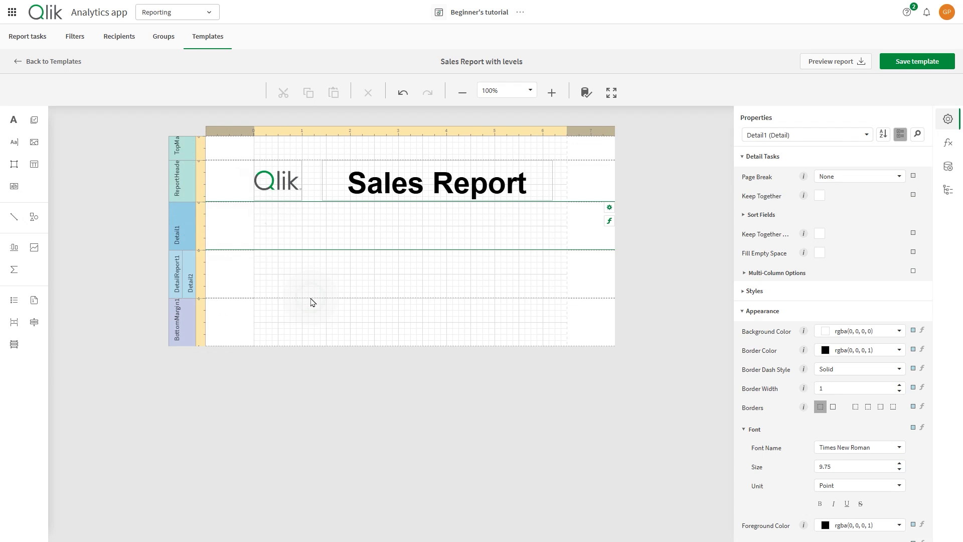
In the Field List, add Region from Fields as a new level, shown as Region (Region_Level)
left_click(321, 291)
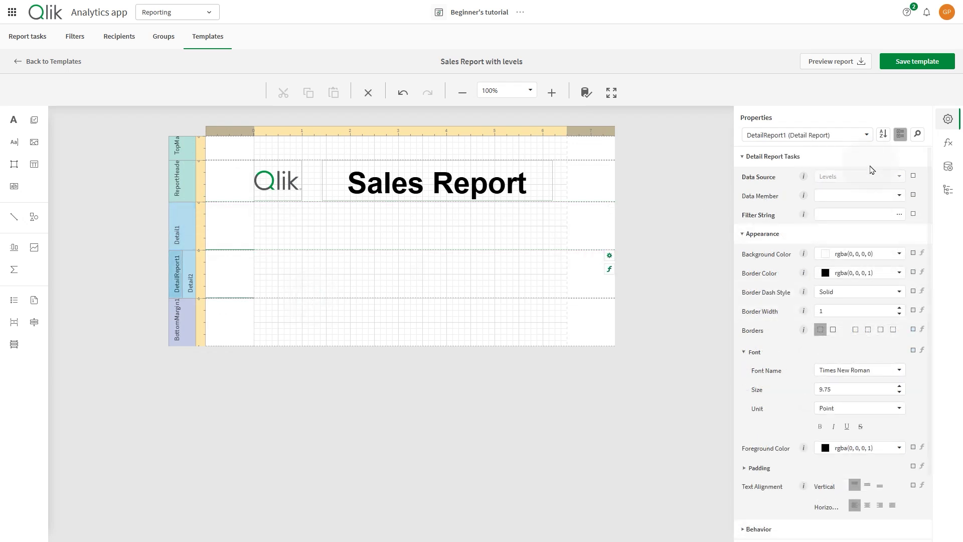
left_click(948, 171)
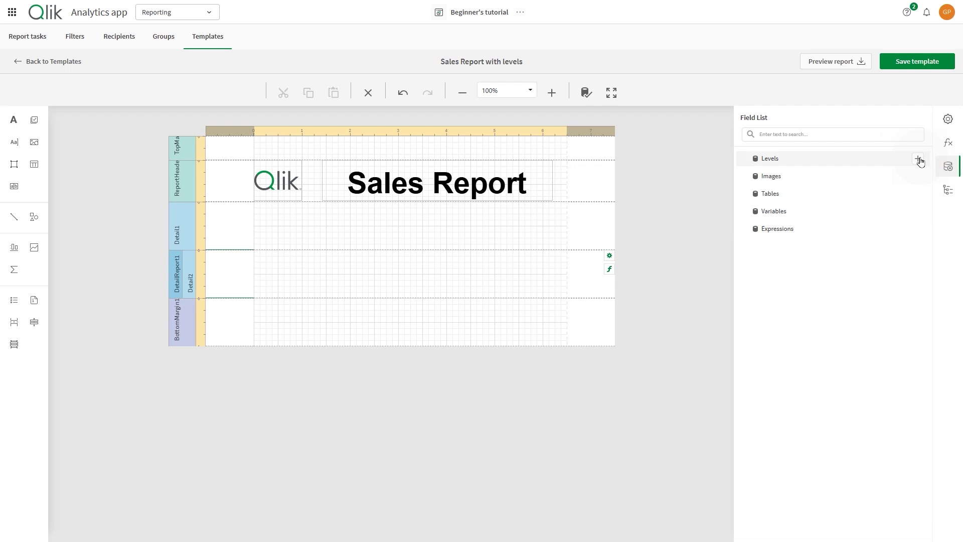
left_click(918, 159)
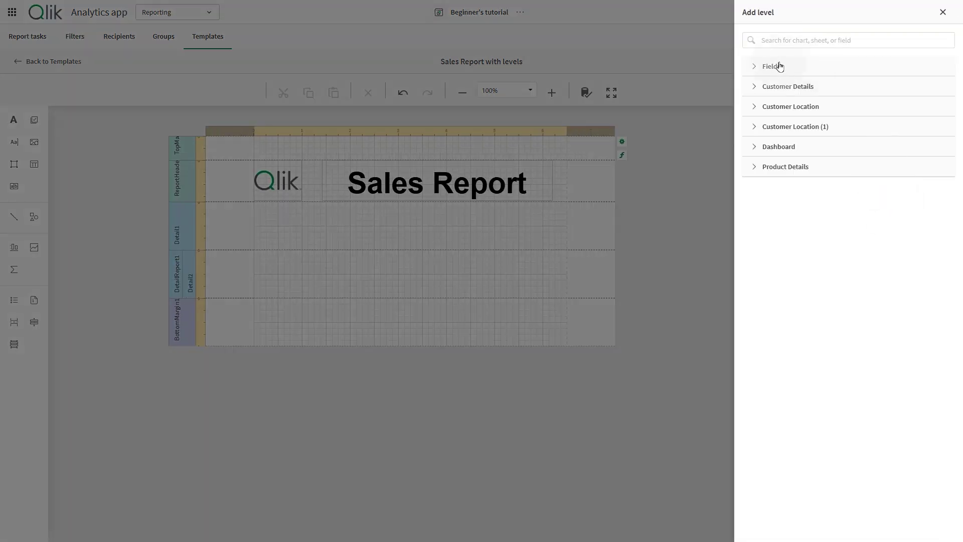
left_click(759, 65)
scroll(822, 382, "down", 6)
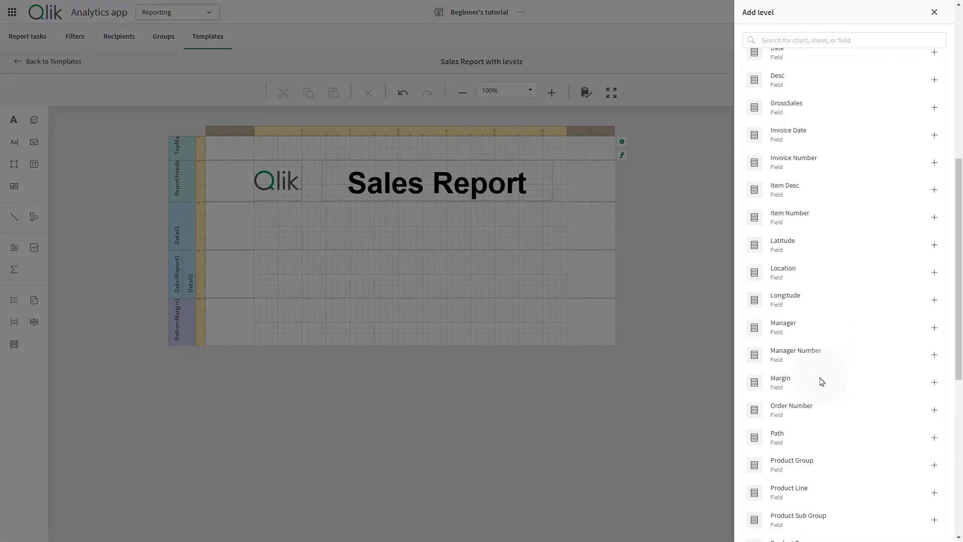
scroll(821, 381, "down", 4)
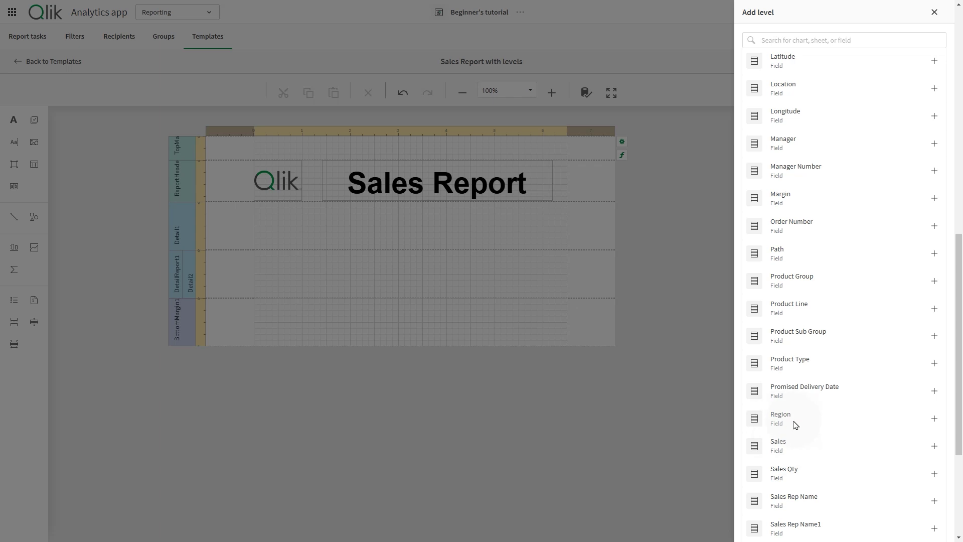
left_click(936, 419)
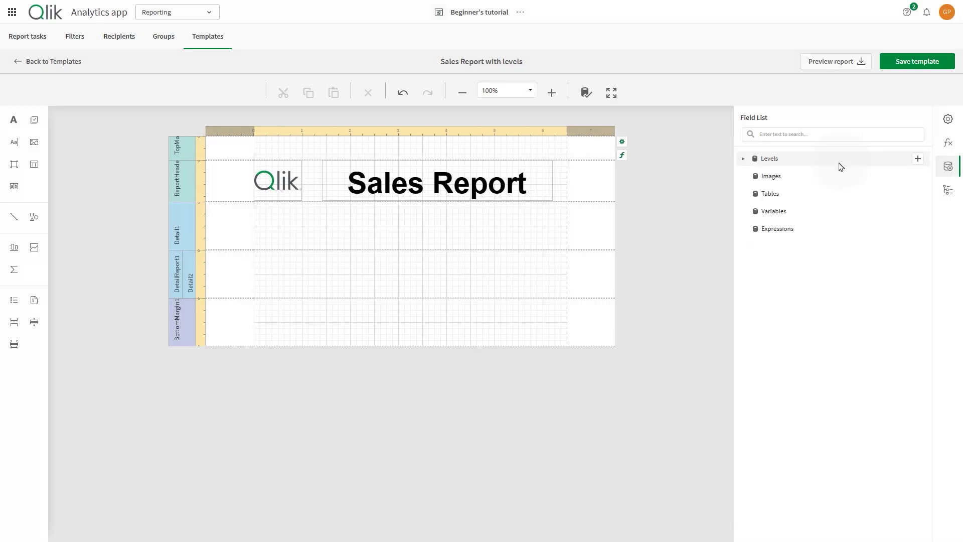
left_click(746, 160)
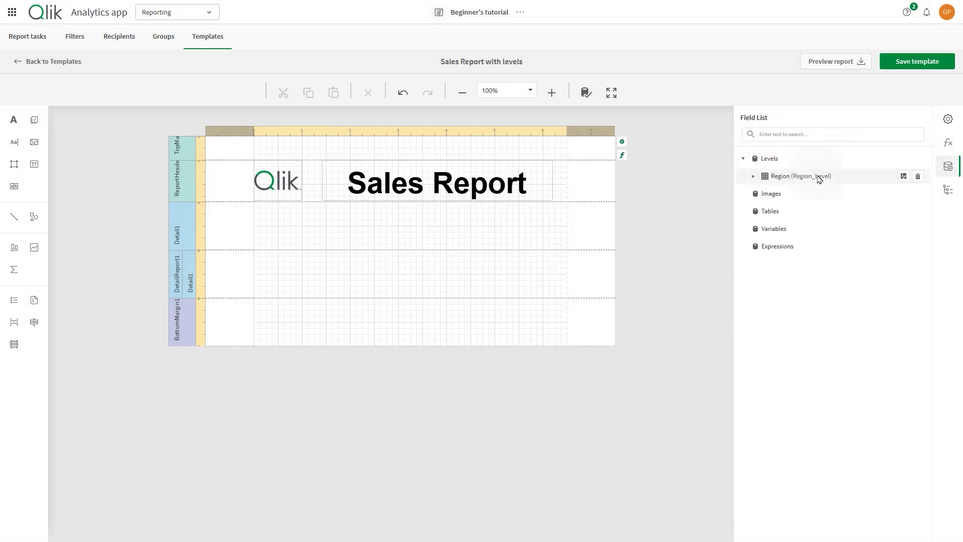
Set DetailReport1's Data Member property to Region (Region_Level)
left_click(177, 276)
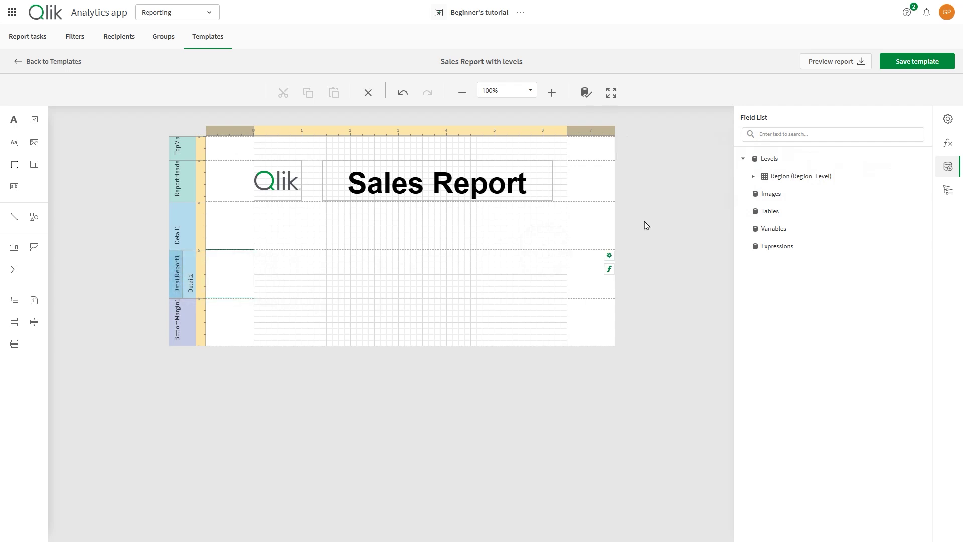
left_click(947, 120)
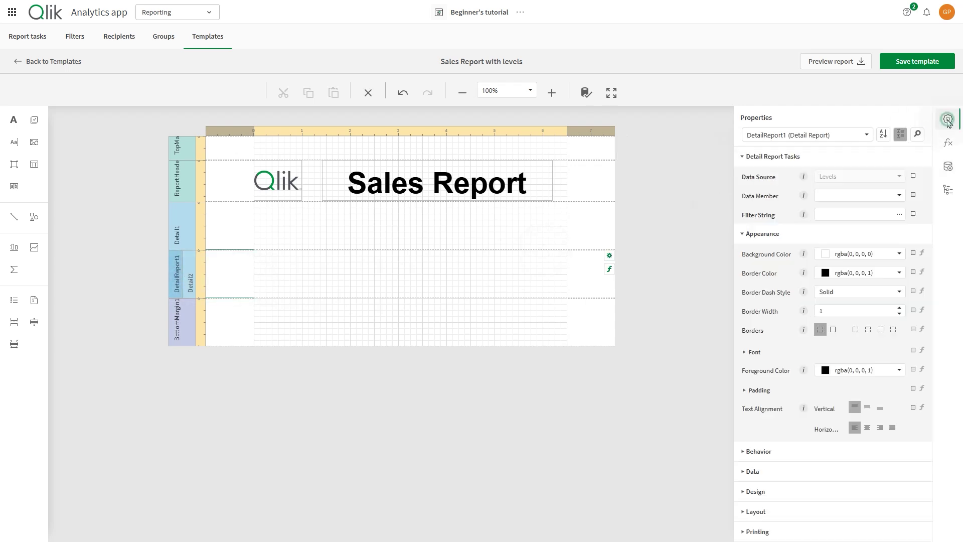
left_click(900, 196)
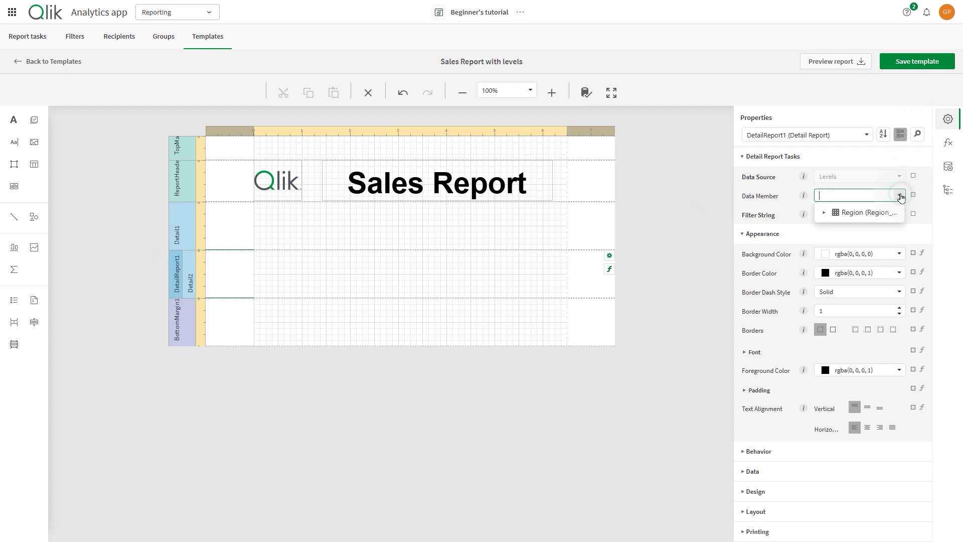
left_click(866, 213)
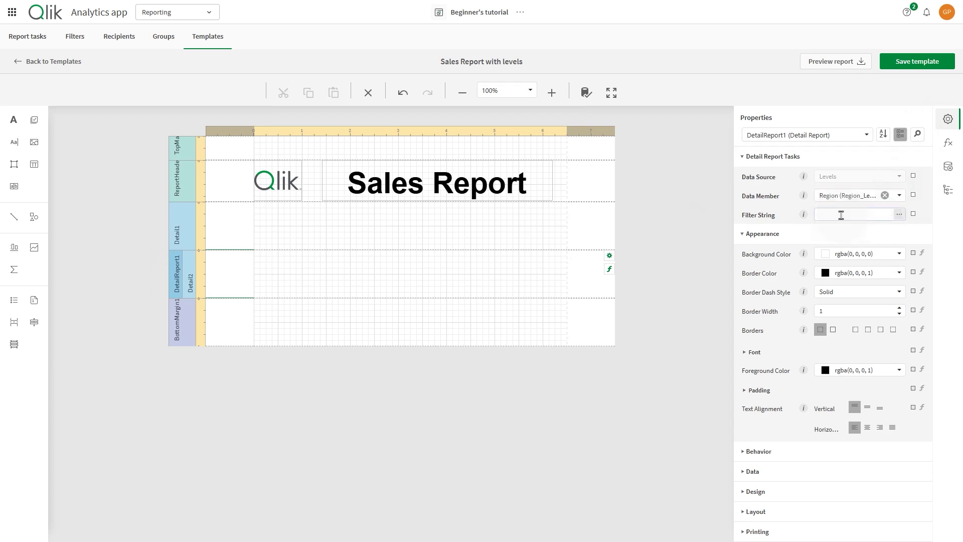
Add the Dashboard Profit Margin gauge and the Customer Location map as report images
left_click(948, 167)
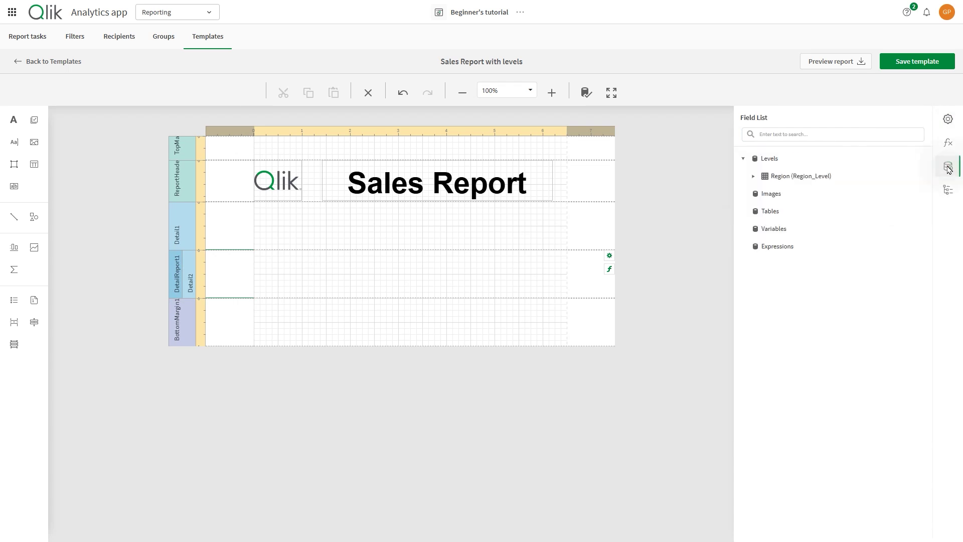
left_click(920, 195)
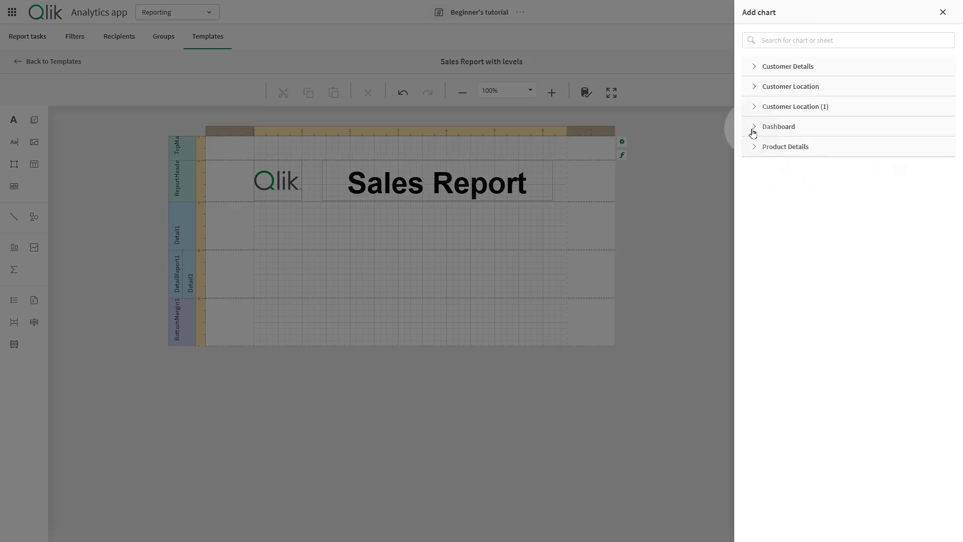
left_click(753, 132)
left_click(944, 153)
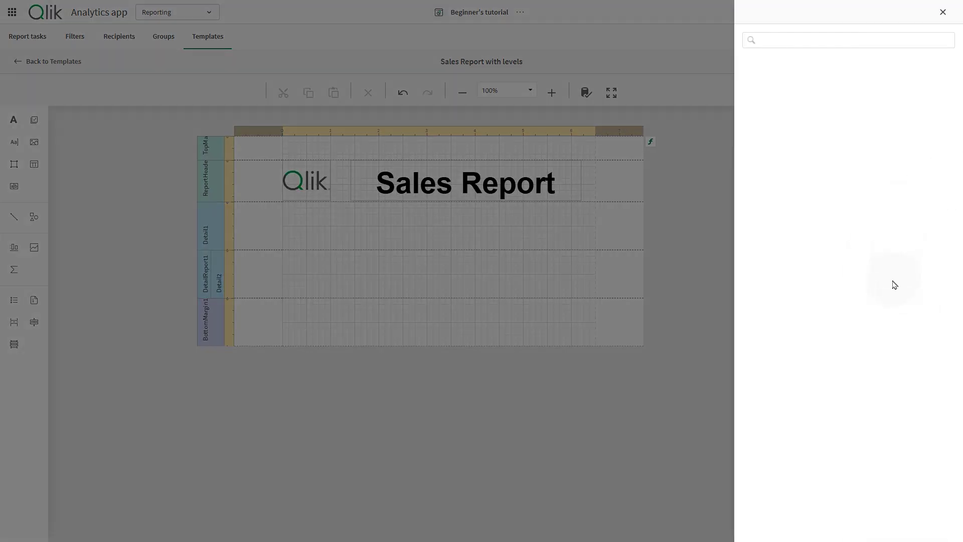
left_click(939, 295)
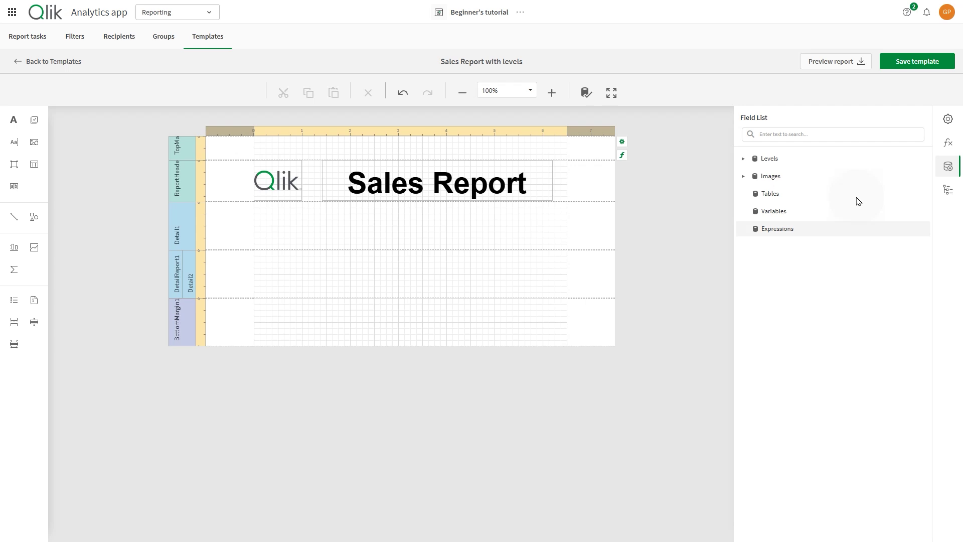
left_click(919, 176)
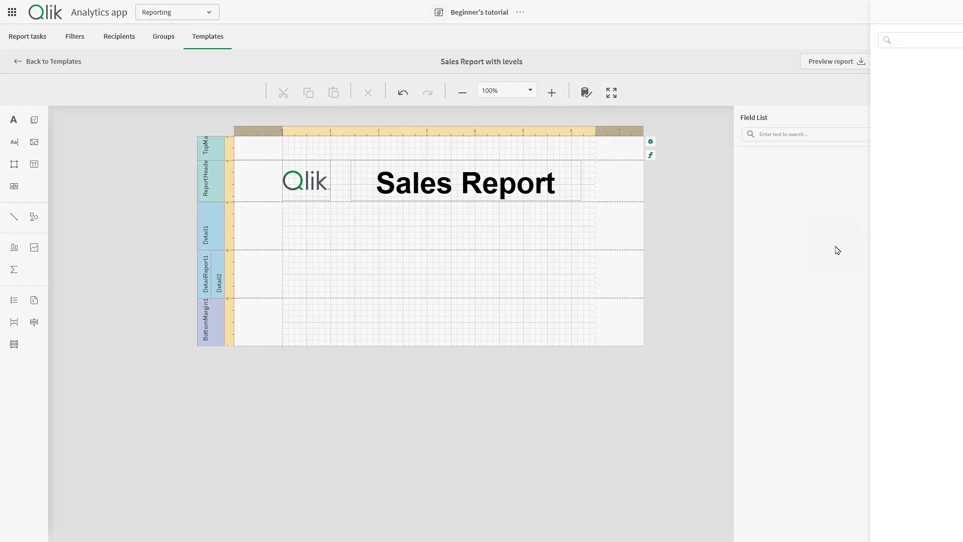
left_click(759, 86)
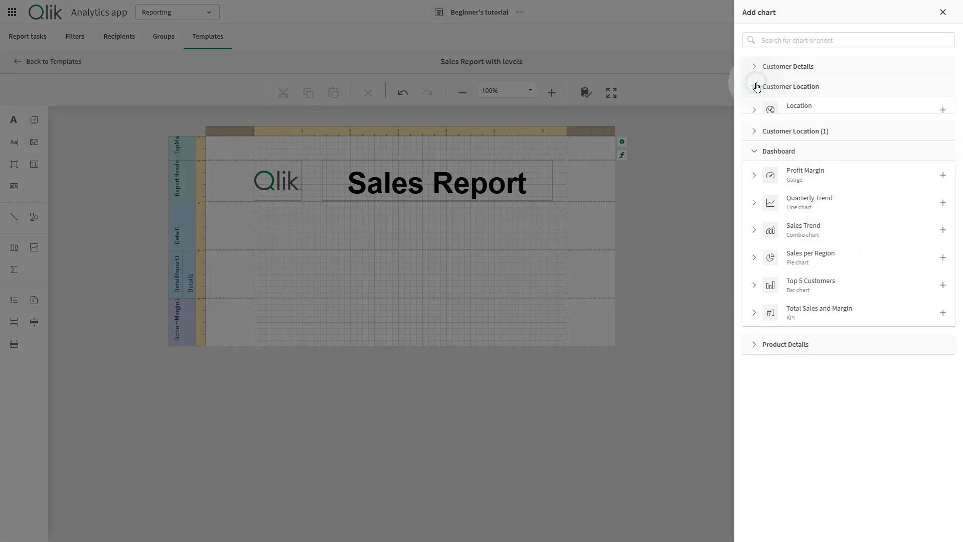
left_click(942, 109)
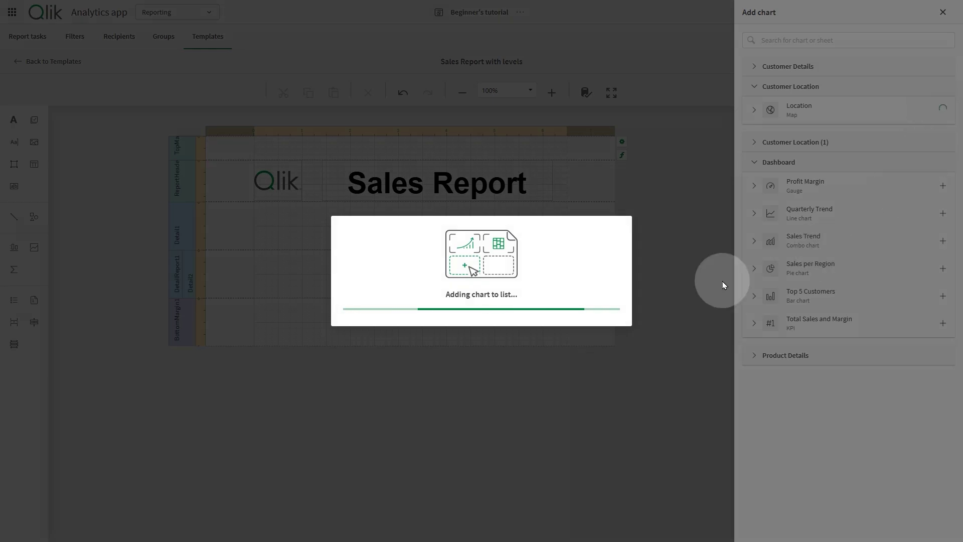
left_click(335, 262)
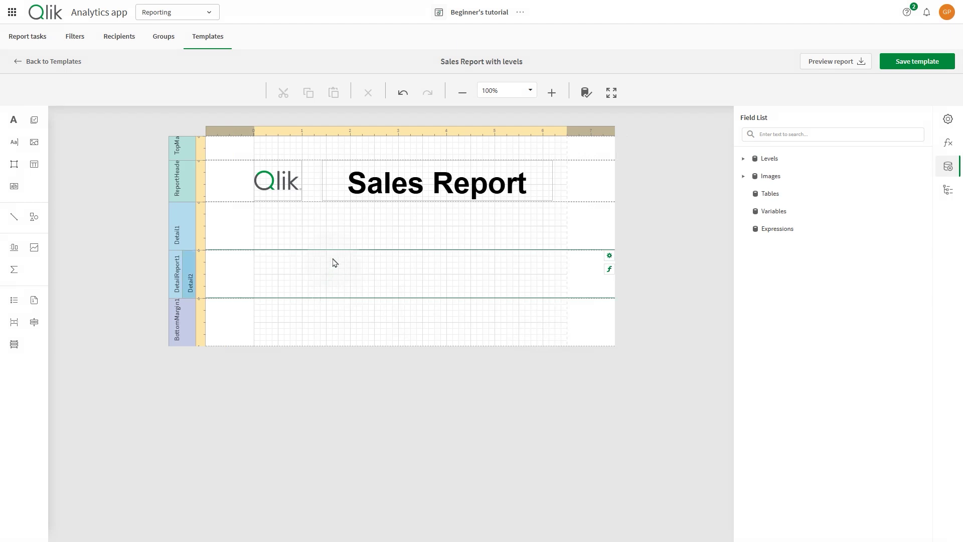
Shrink Detail1 to a thin strip and drop the Region level field into Detail2, slightly taller
left_click_drag(333, 249, 335, 217)
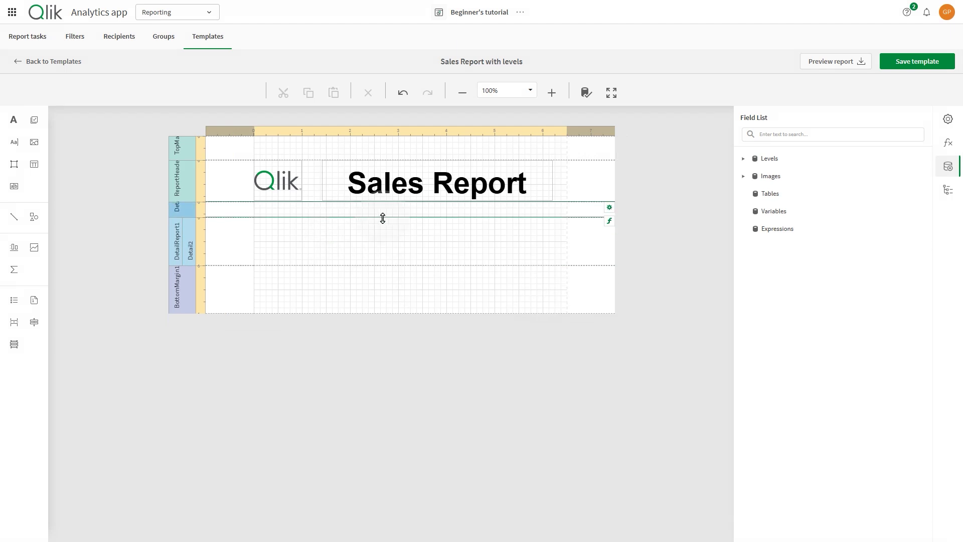
left_click(744, 159)
left_click_drag(816, 178, 256, 228)
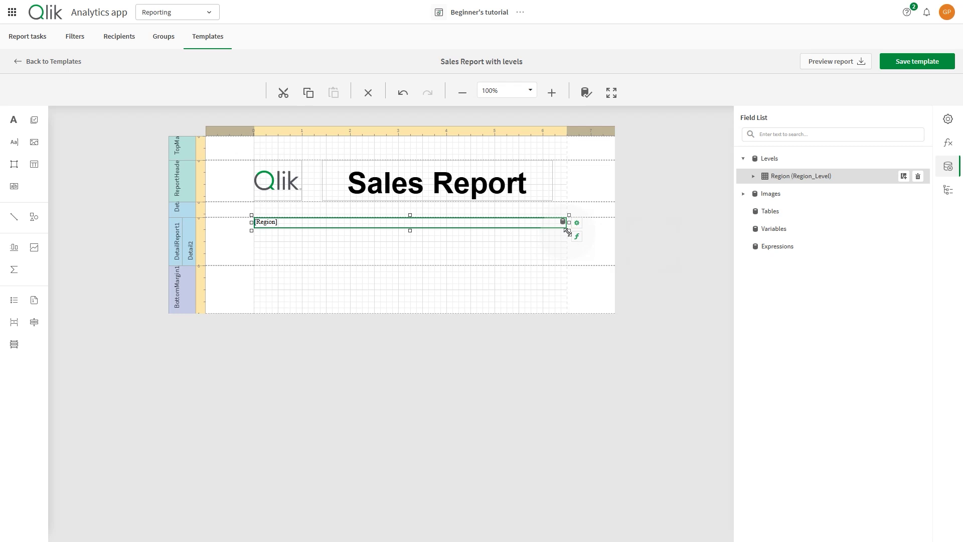
left_click_drag(568, 230, 570, 233)
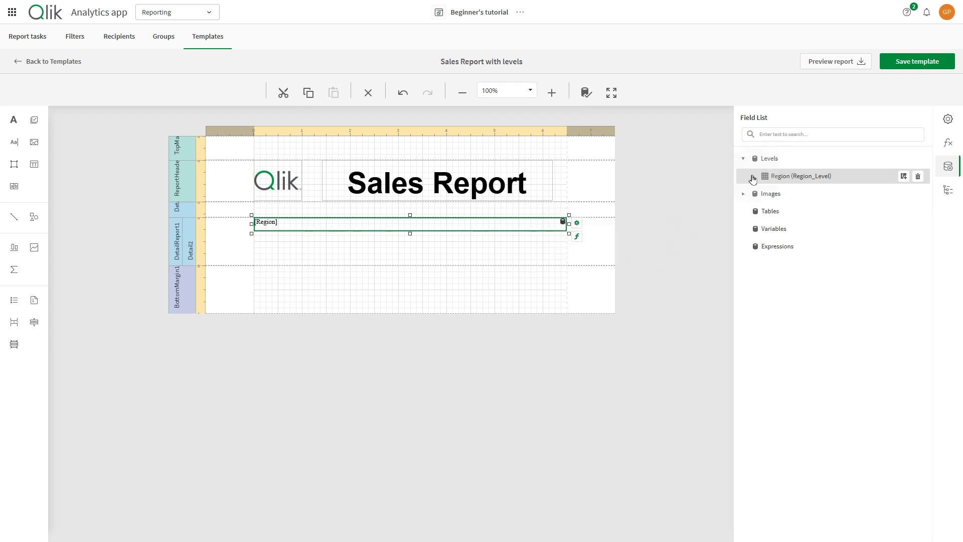
Make [Region] 35-point bold Arial, centred vertically and horizontally, and drag its cell much taller
left_click(948, 120)
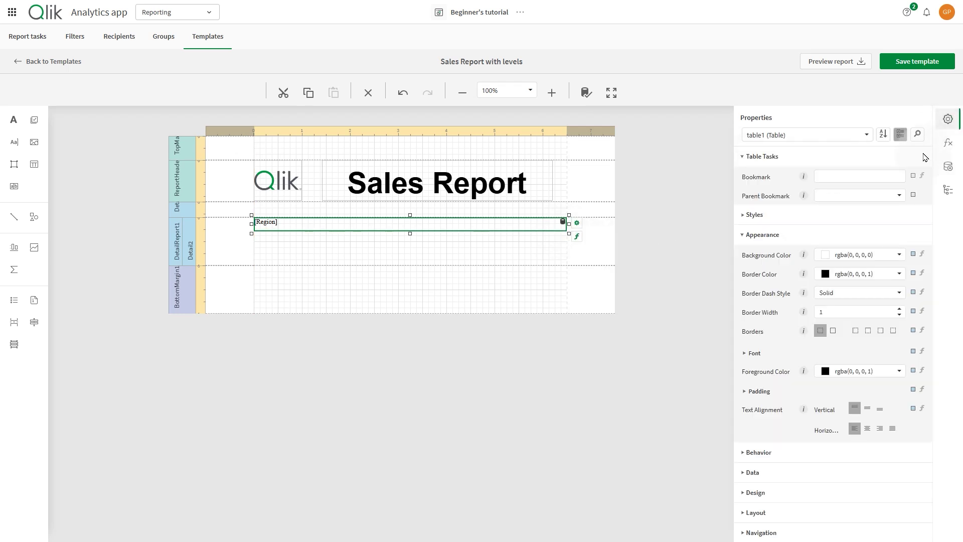
left_click(745, 353)
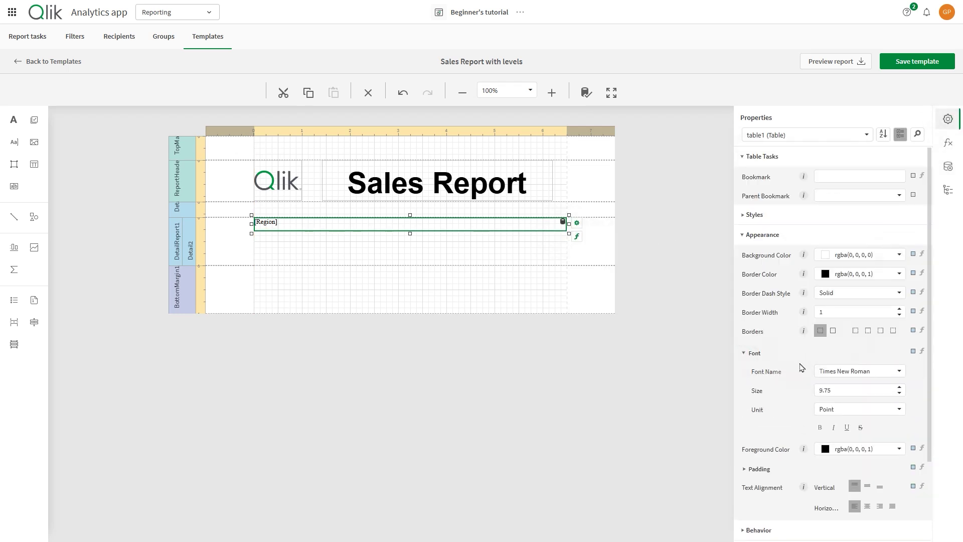
left_click(900, 371)
left_click(828, 156)
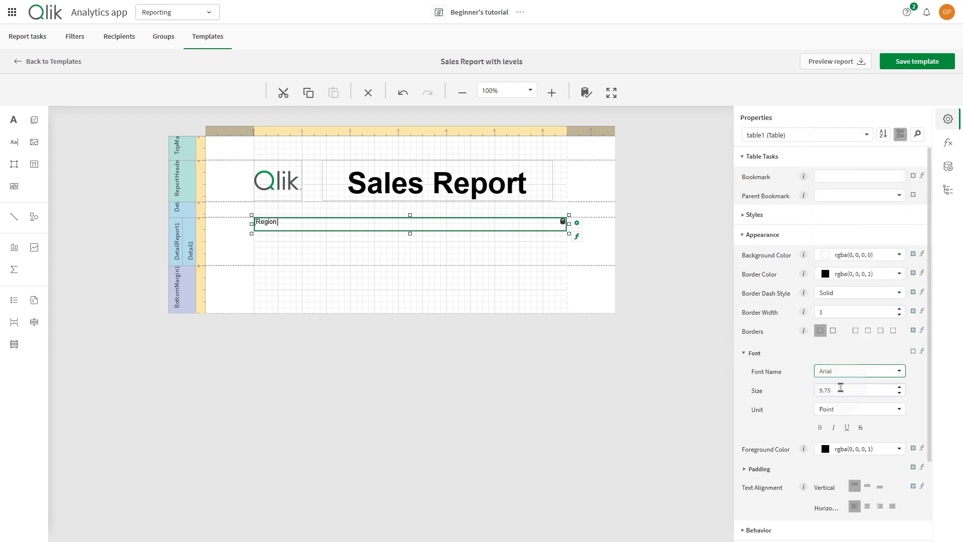
left_click_drag(838, 390, 804, 391)
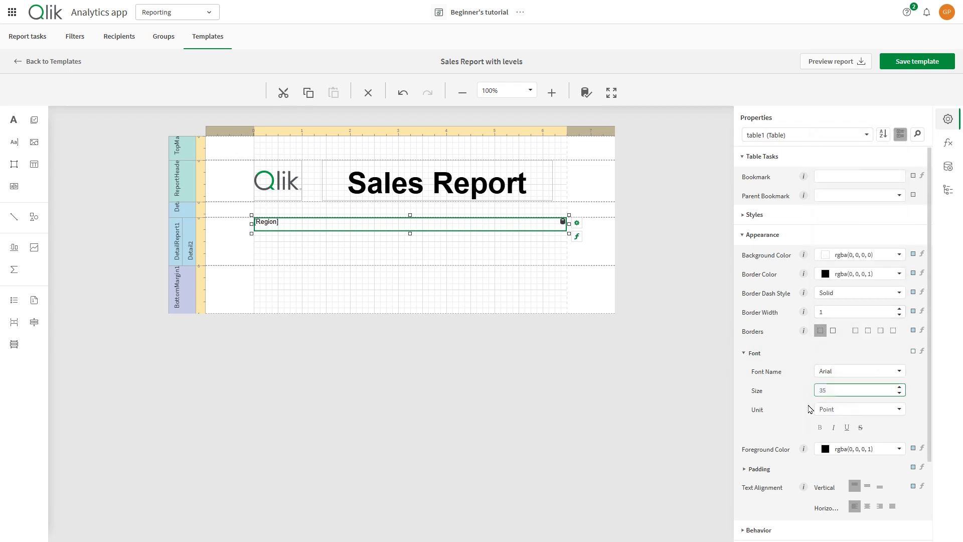
left_click(820, 427)
left_click(867, 485)
left_click(867, 506)
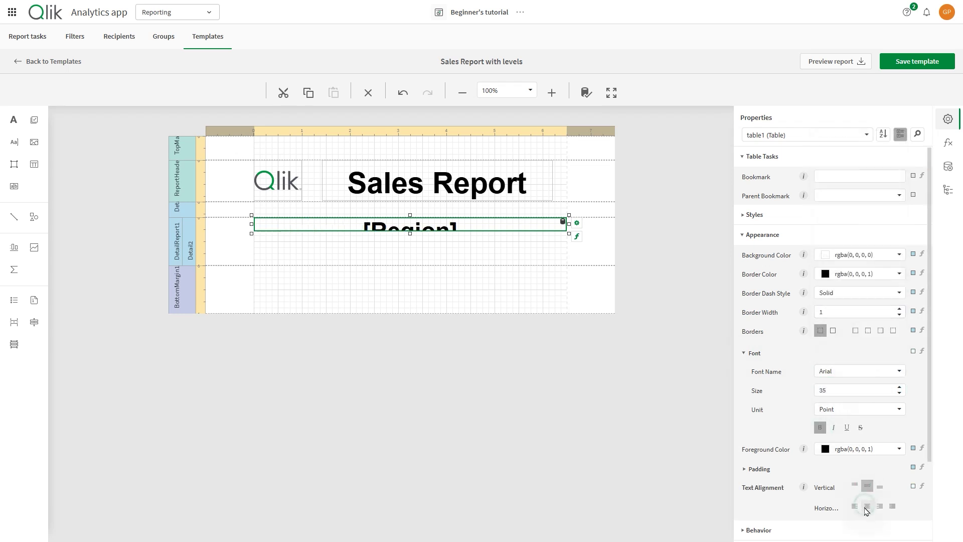
left_click_drag(410, 234, 393, 379)
left_click(464, 268)
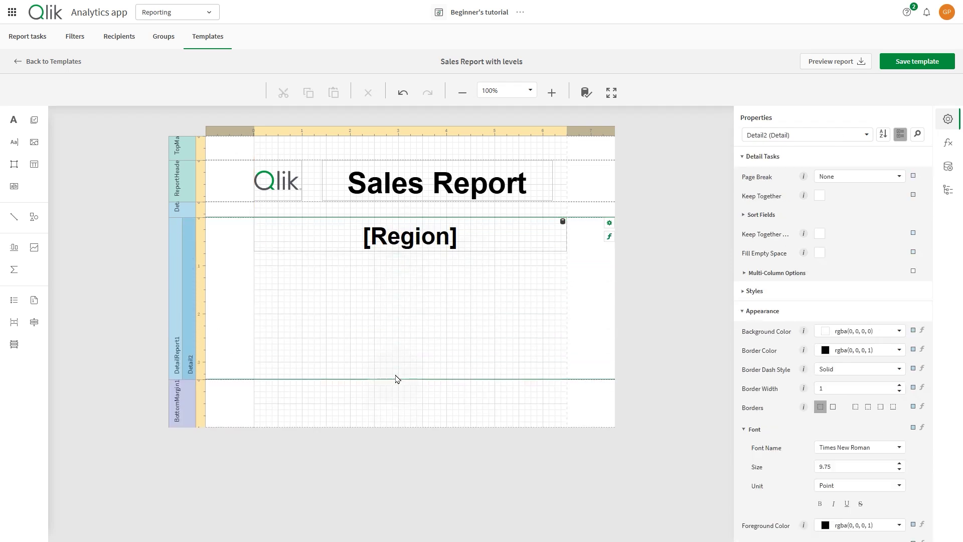
Place the Profit Margin image from the field list's Images on the band and widen it to the right edge
left_click(948, 166)
left_click(743, 194)
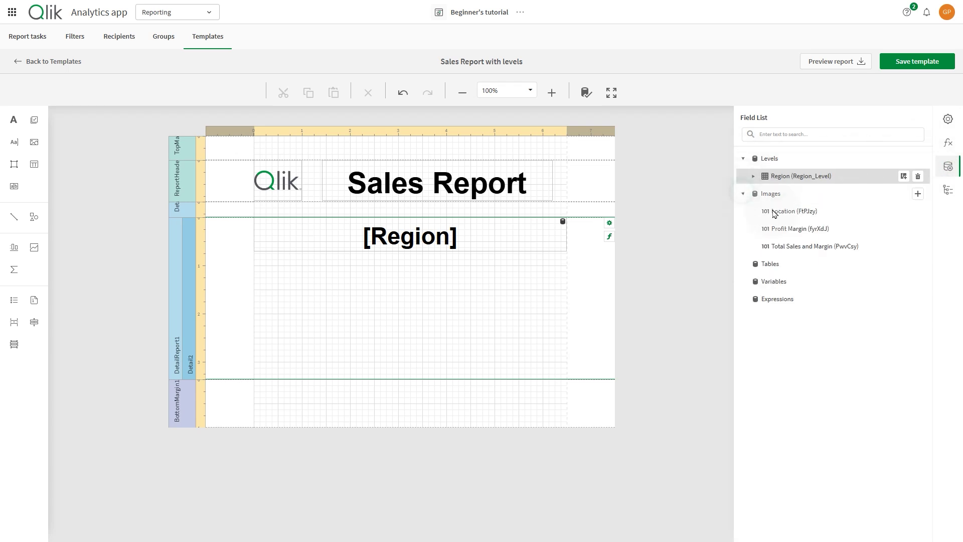
left_click_drag(799, 234, 425, 268)
left_click(489, 314)
left_click(456, 306)
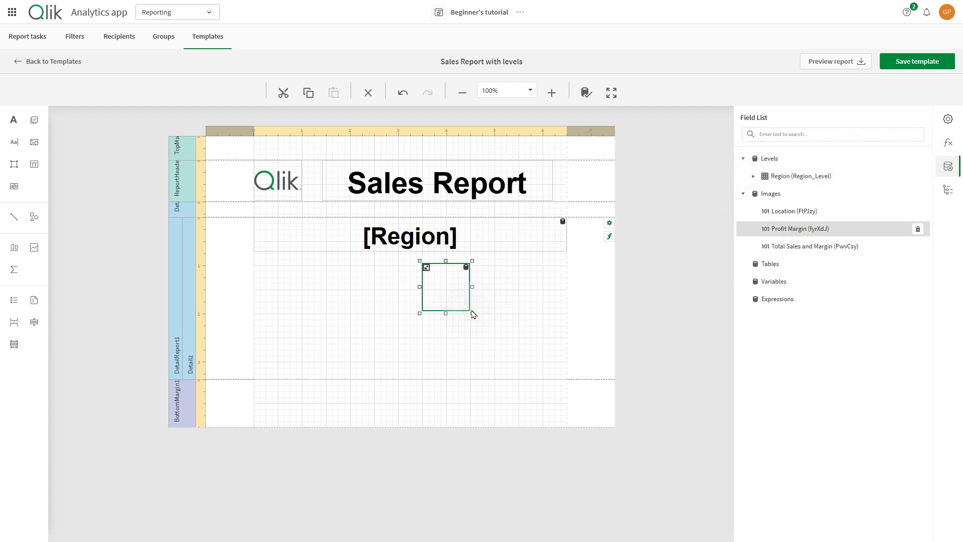
left_click_drag(473, 311, 569, 313)
Add the Total Sales and Margin image at left and make both KPI boxes equally tall
left_click_drag(803, 246, 406, 294)
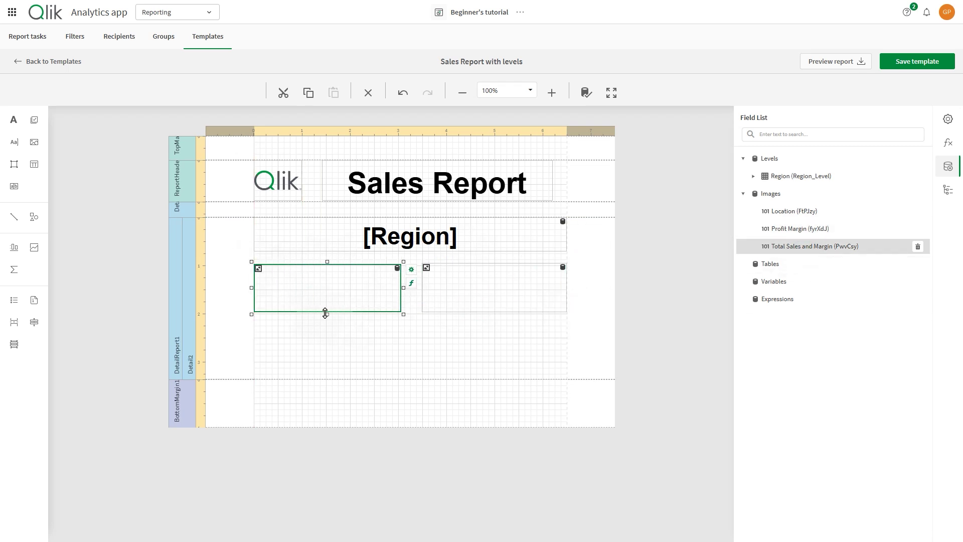
left_click_drag(327, 315, 333, 341)
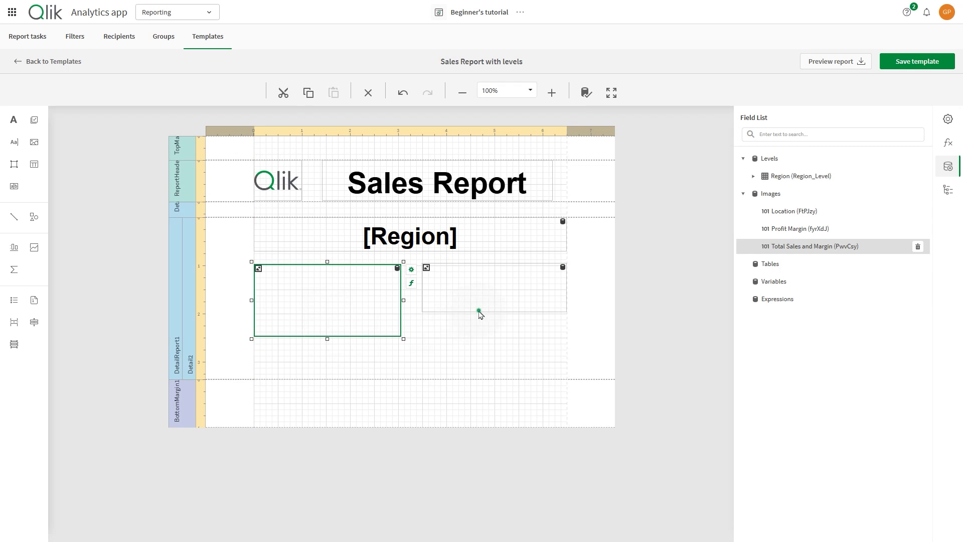
left_click(487, 310)
left_click_drag(495, 316, 496, 338)
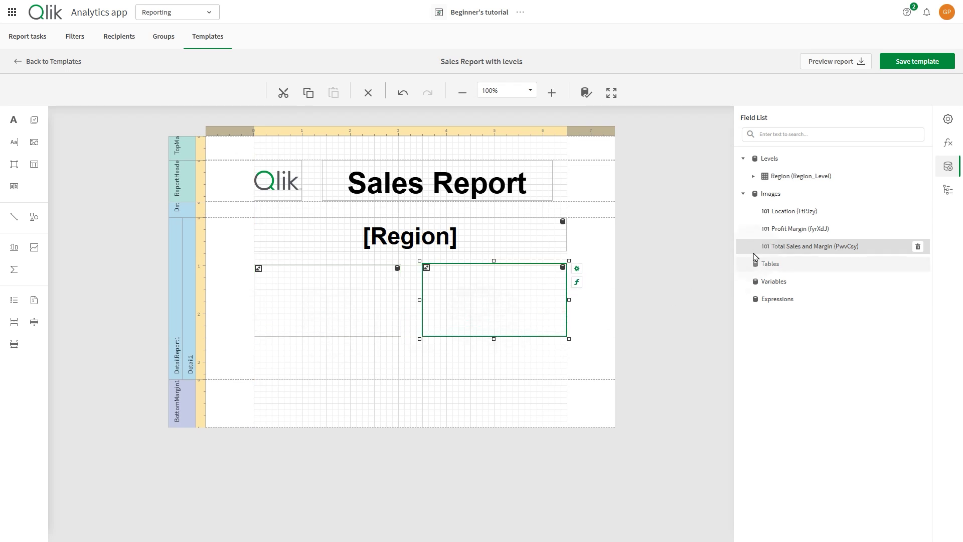
Add the Location map image below the KPIs and stretch it across the full band width
left_click_drag(799, 216, 260, 347)
left_click_drag(304, 393, 380, 436)
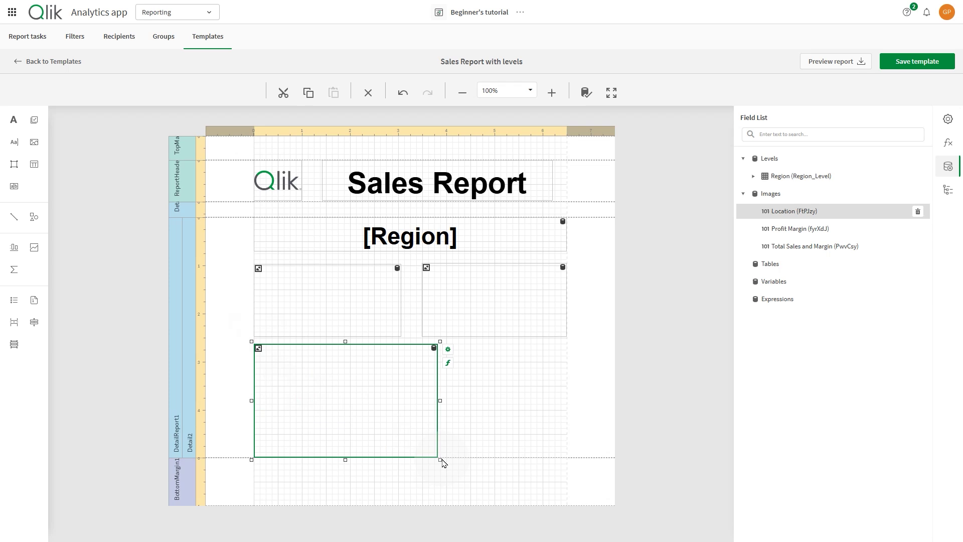
left_click_drag(440, 459, 571, 513)
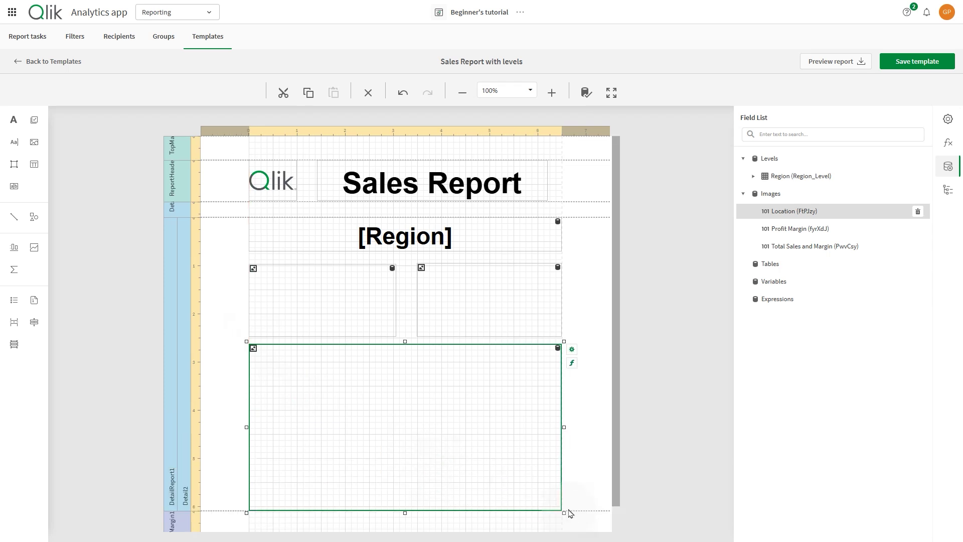
left_click_drag(619, 445, 590, 509)
left_click(586, 481)
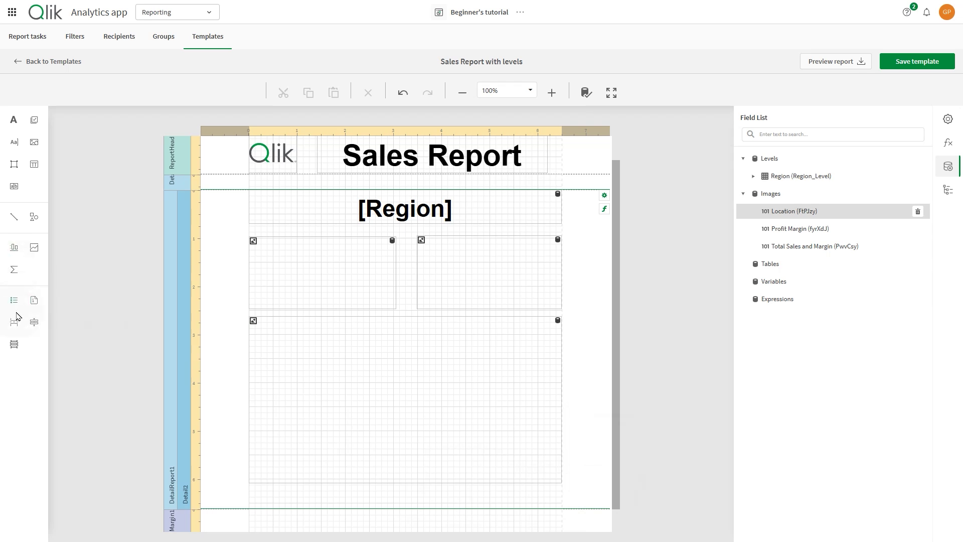
Insert a page break below the map, save the template, and preview the report as PDF
left_click_drag(15, 325, 254, 494)
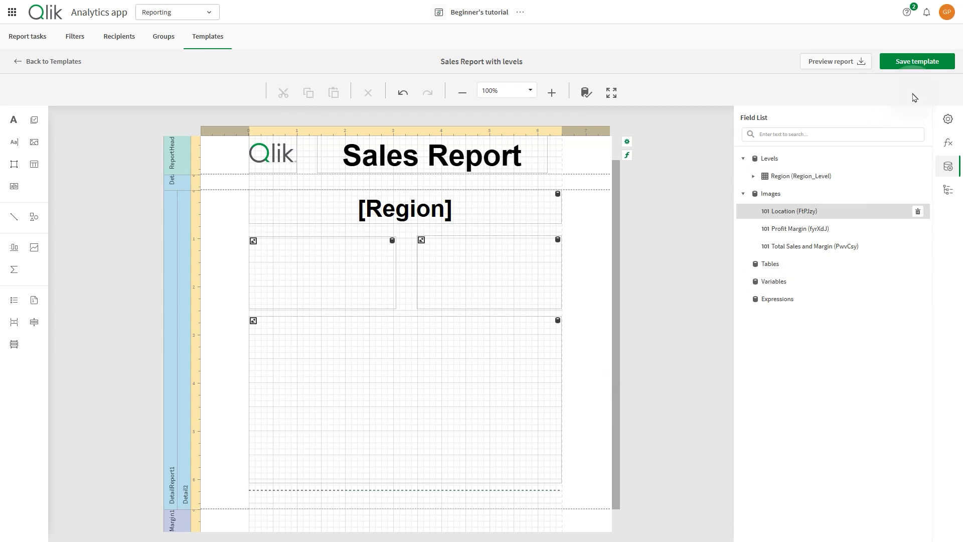
left_click(917, 62)
left_click(828, 62)
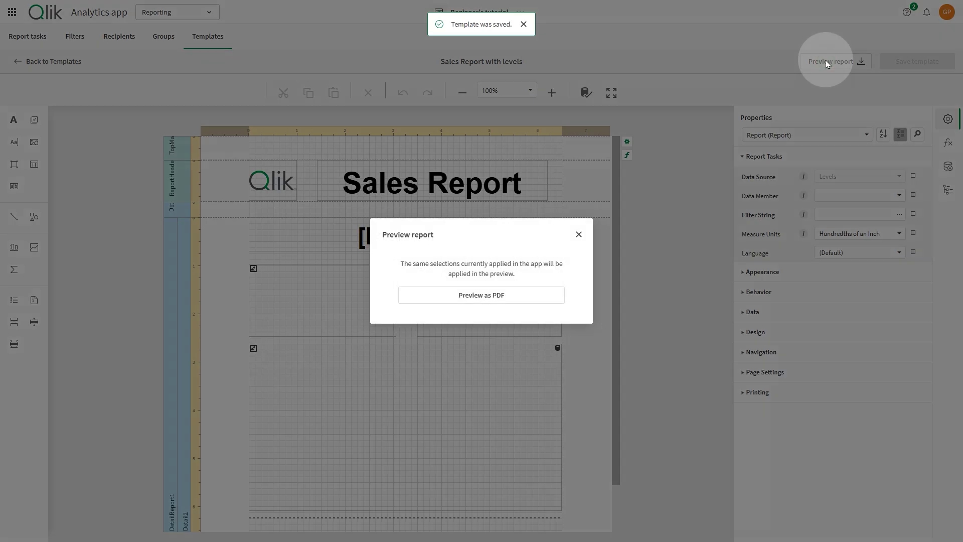
left_click(473, 294)
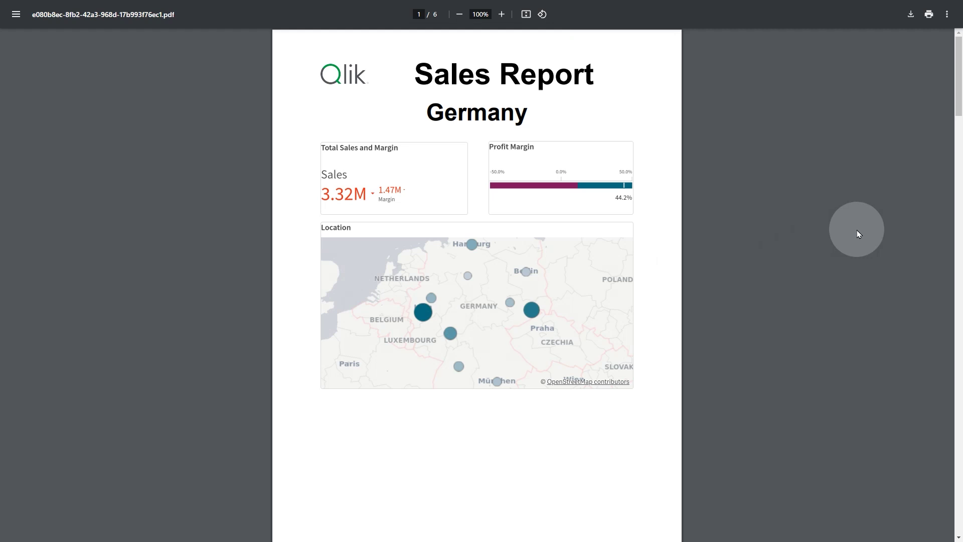
Scroll the PDF past the Germany, Japan and Nordic pages to page 4, Spain
left_click_drag(960, 87, 961, 329)
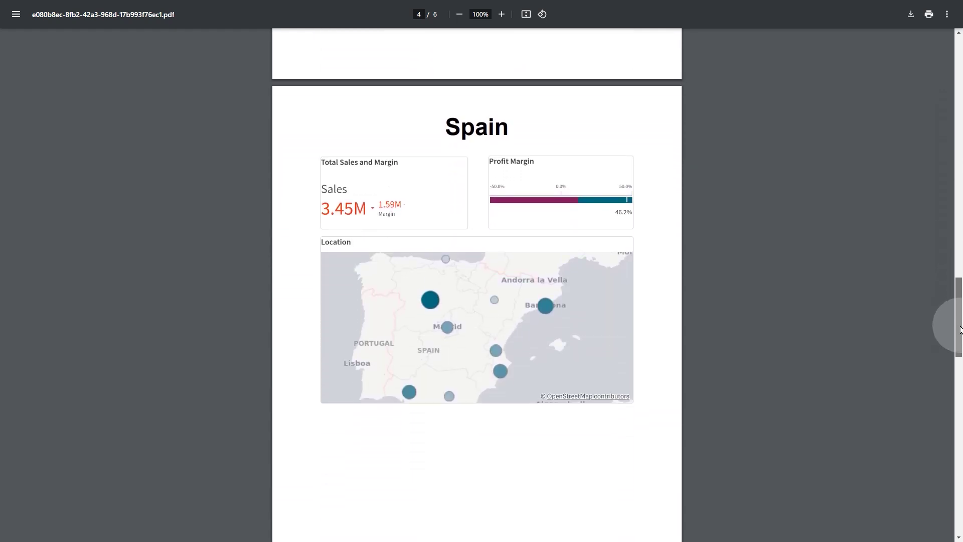